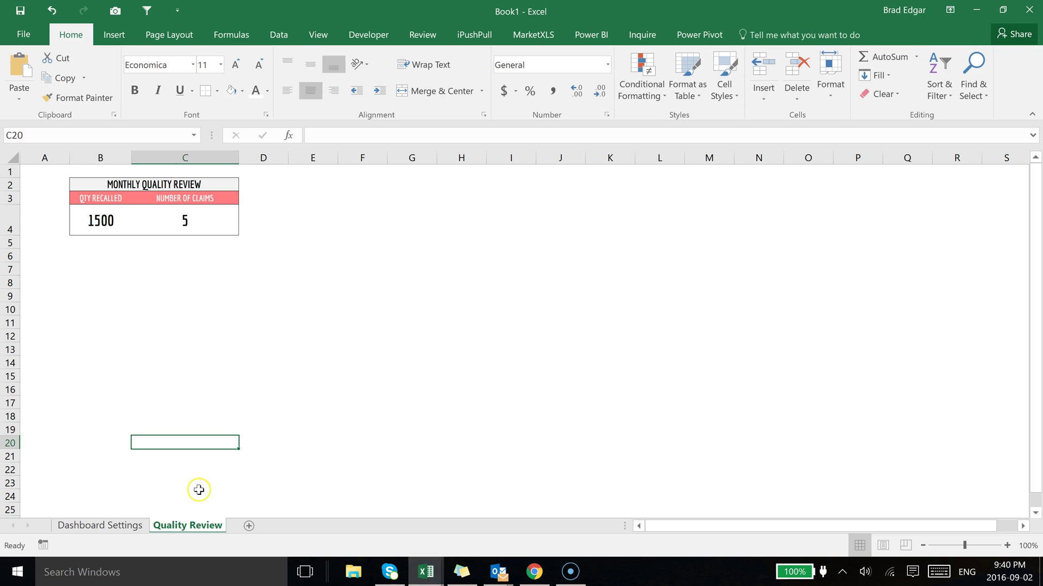
Select the Qty Recalled value 1500 in B4 and start a new conditional formatting rule
click(102, 222)
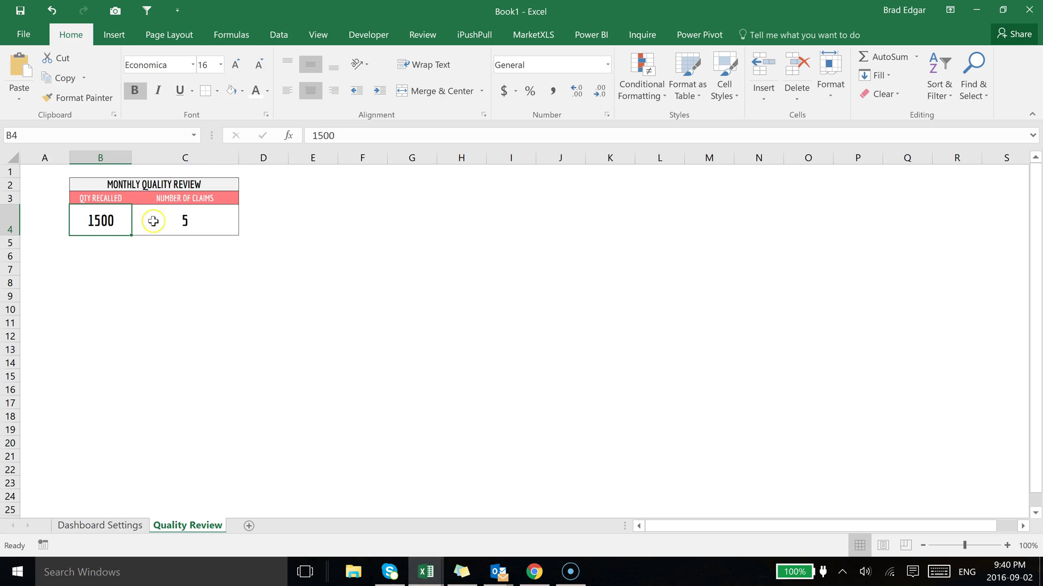
click(662, 99)
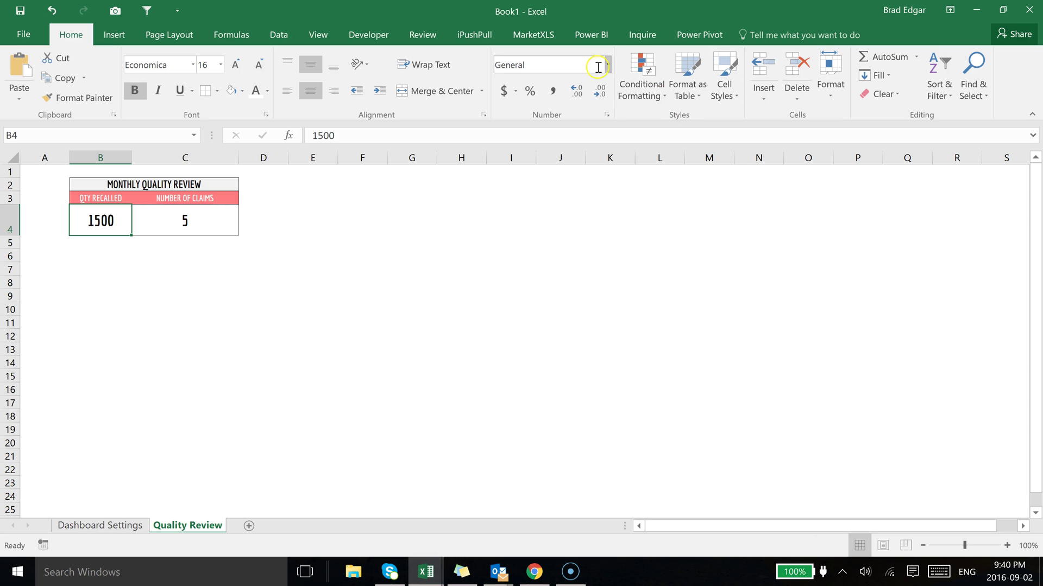
click(657, 97)
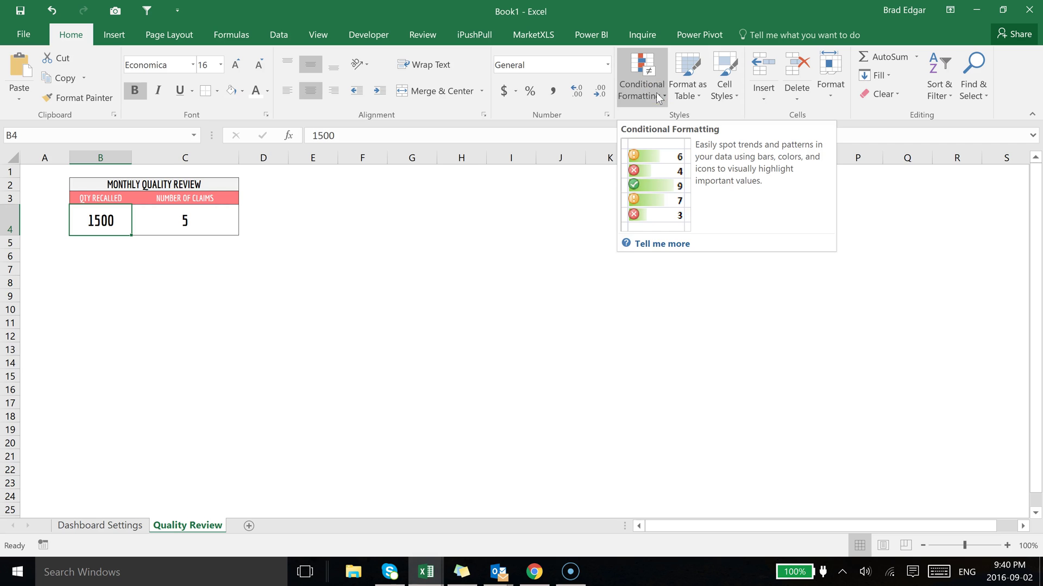
click(657, 93)
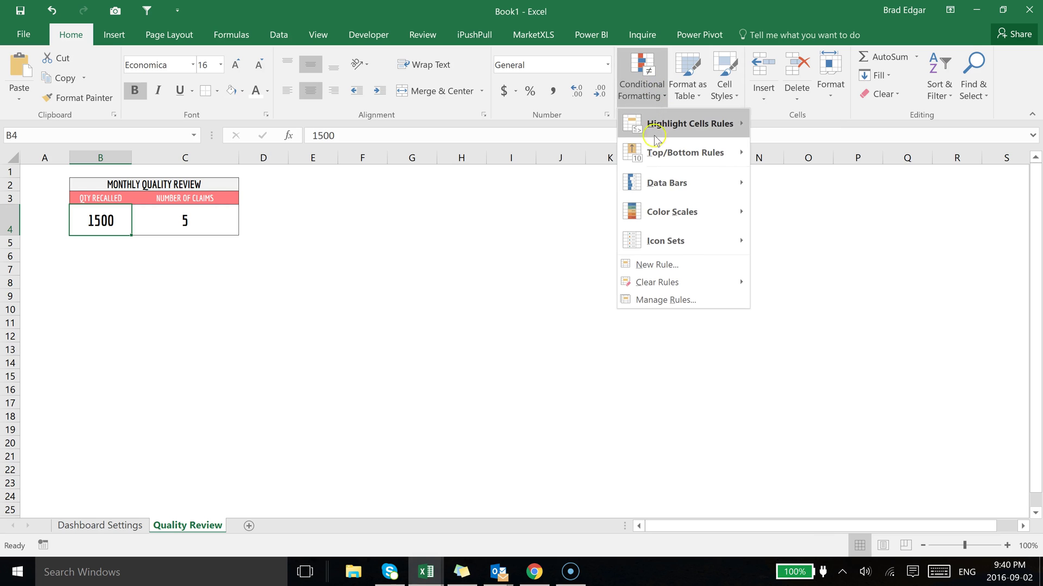
click(663, 265)
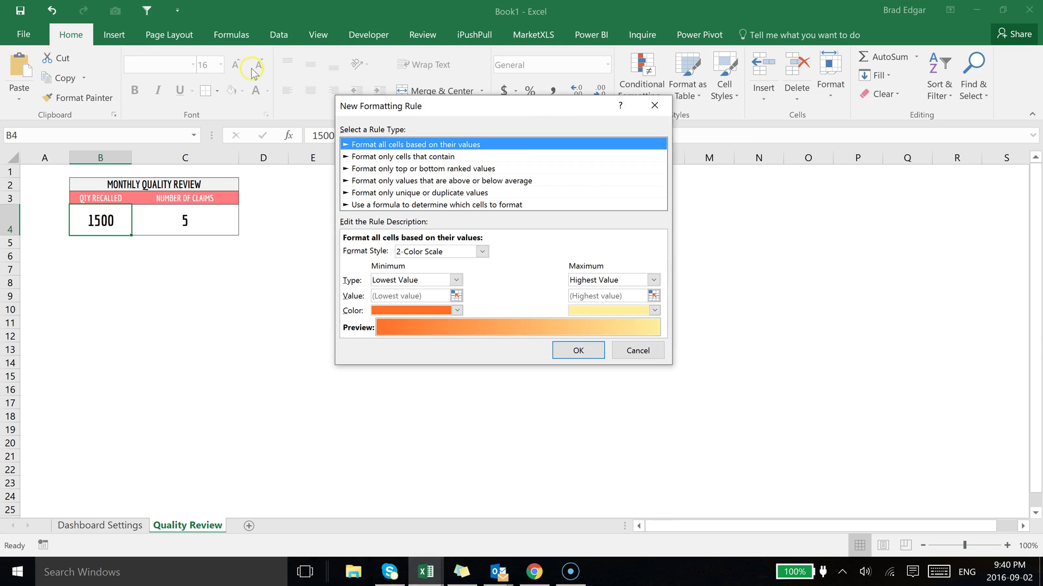
Choose the Icon Sets format style with the 3 Traffic Lights (Rimmed) icon style
click(485, 252)
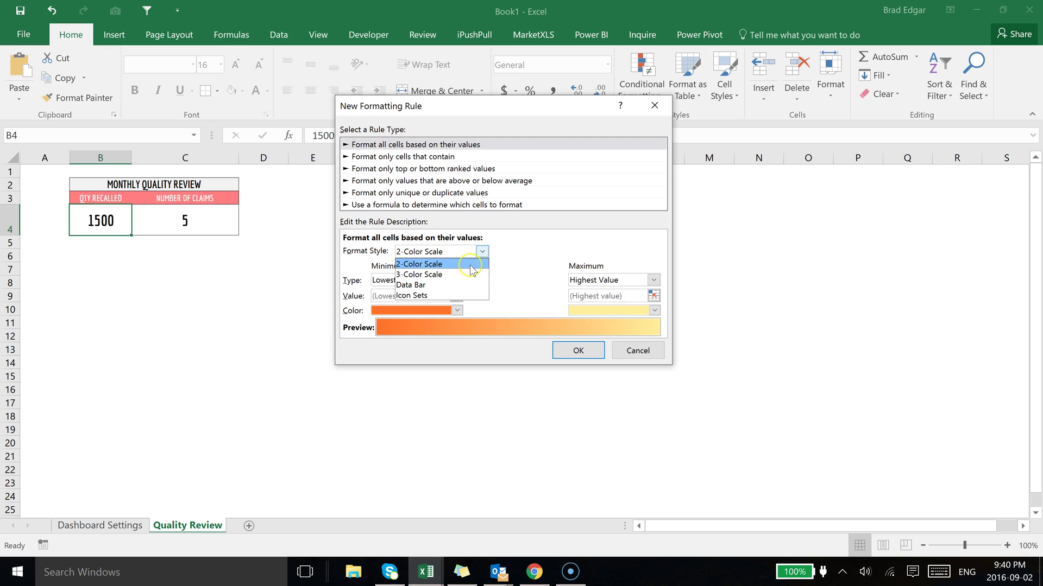
click(427, 296)
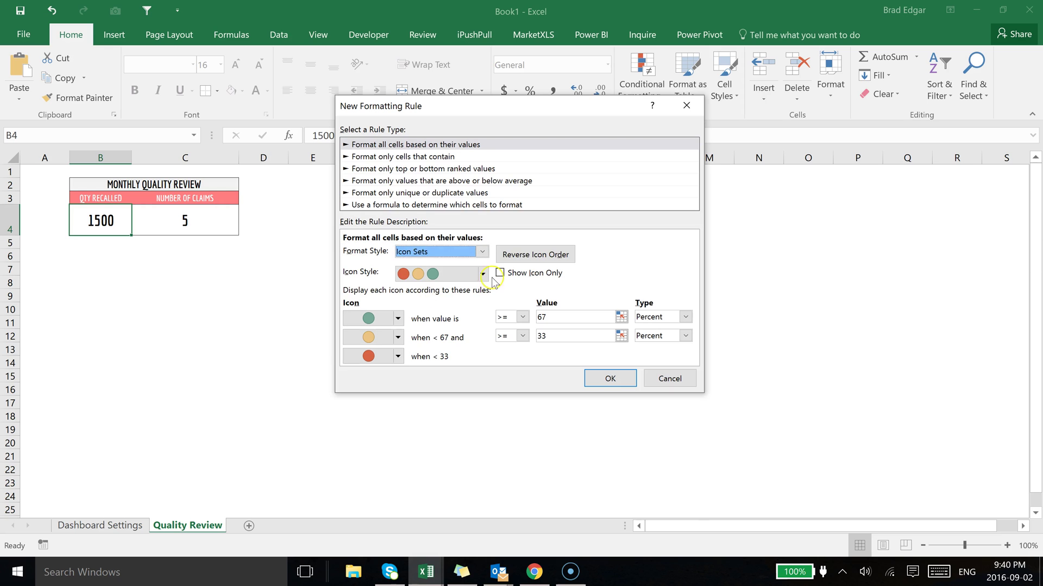
click(482, 274)
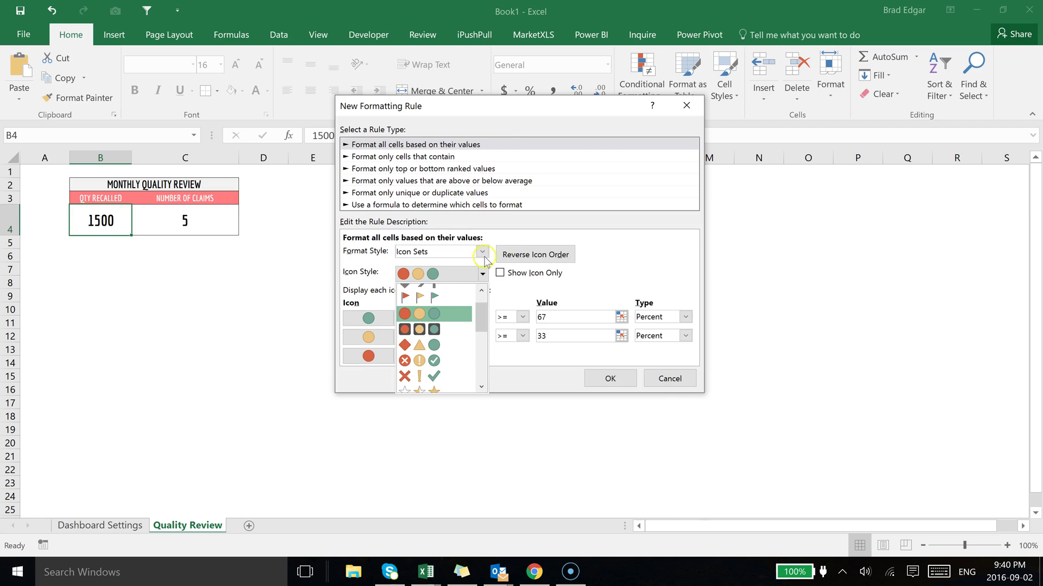
scroll(459, 315, up, 1)
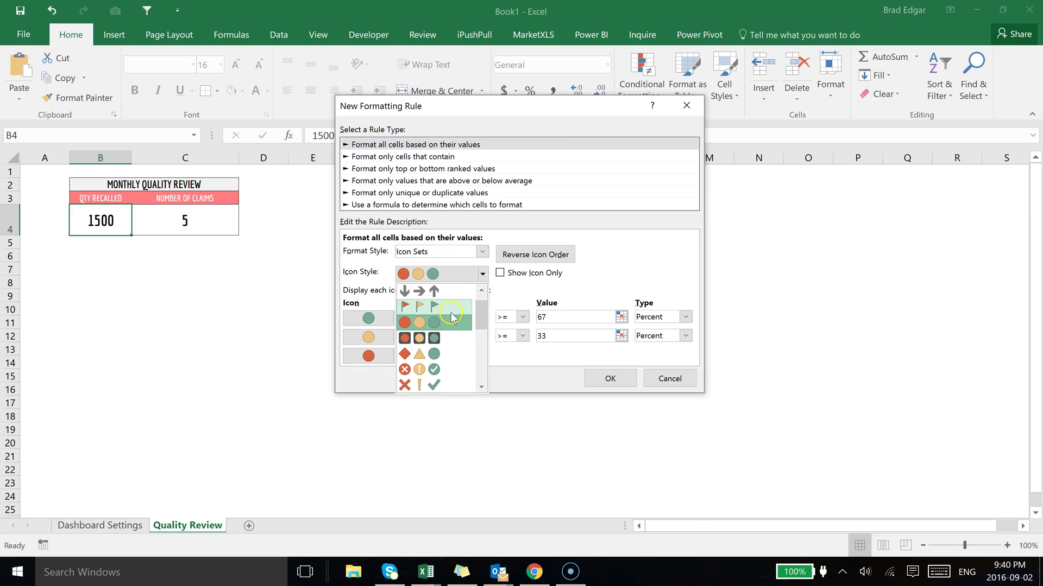
click(435, 338)
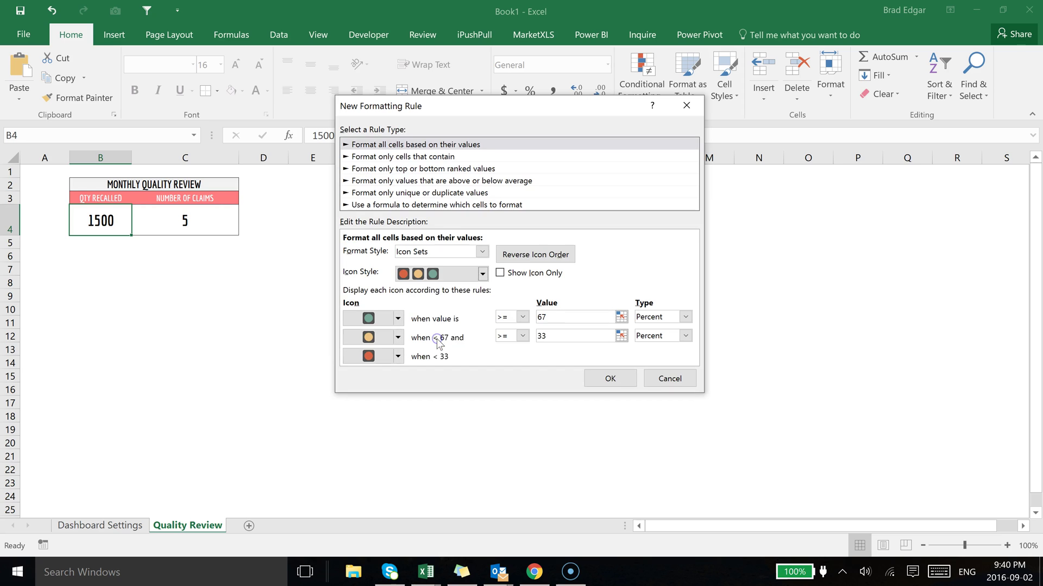
Switch the top and middle threshold types from Percent to Number
click(685, 317)
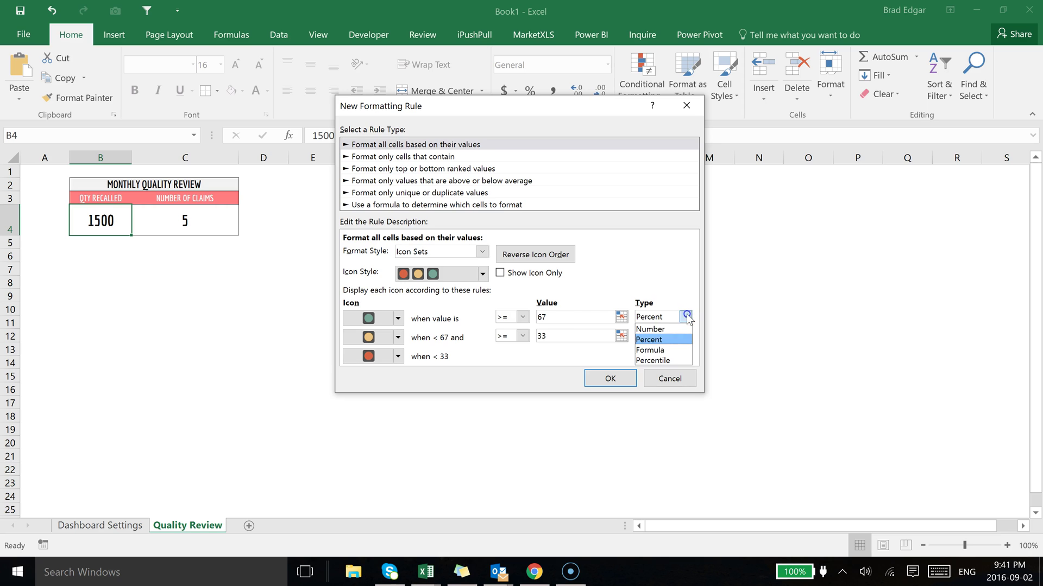
click(666, 330)
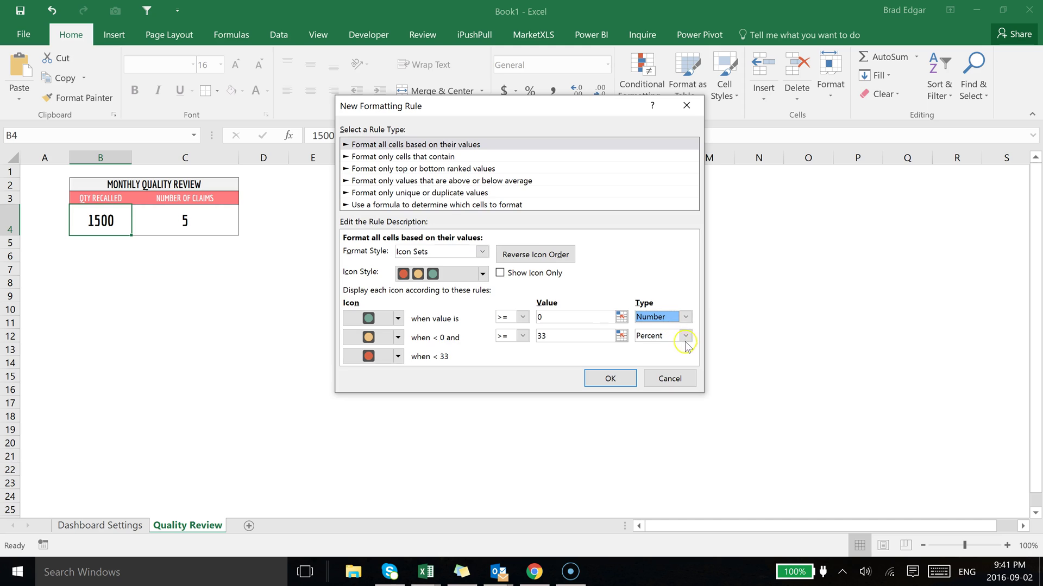
click(685, 336)
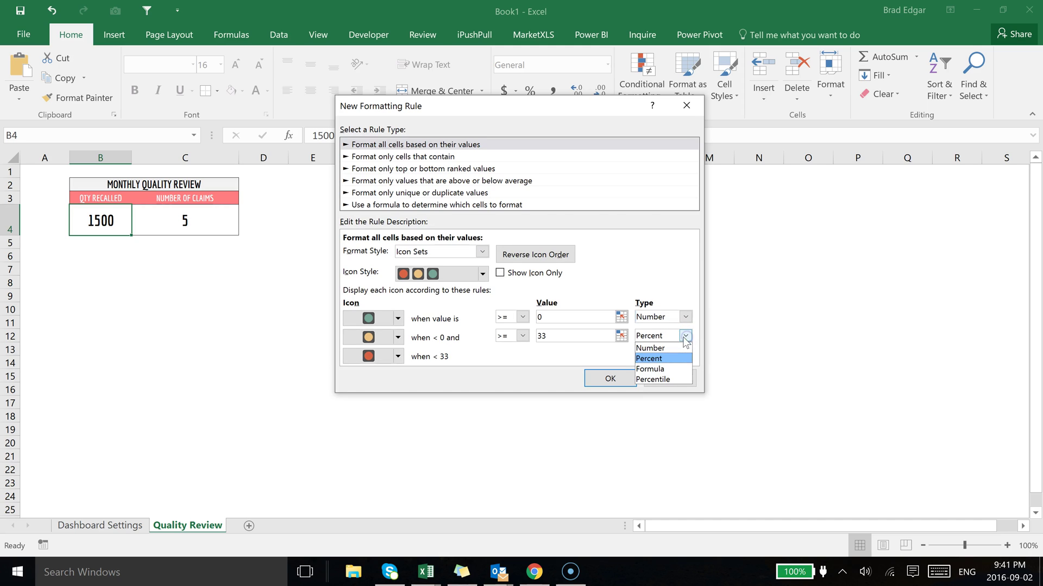
click(671, 349)
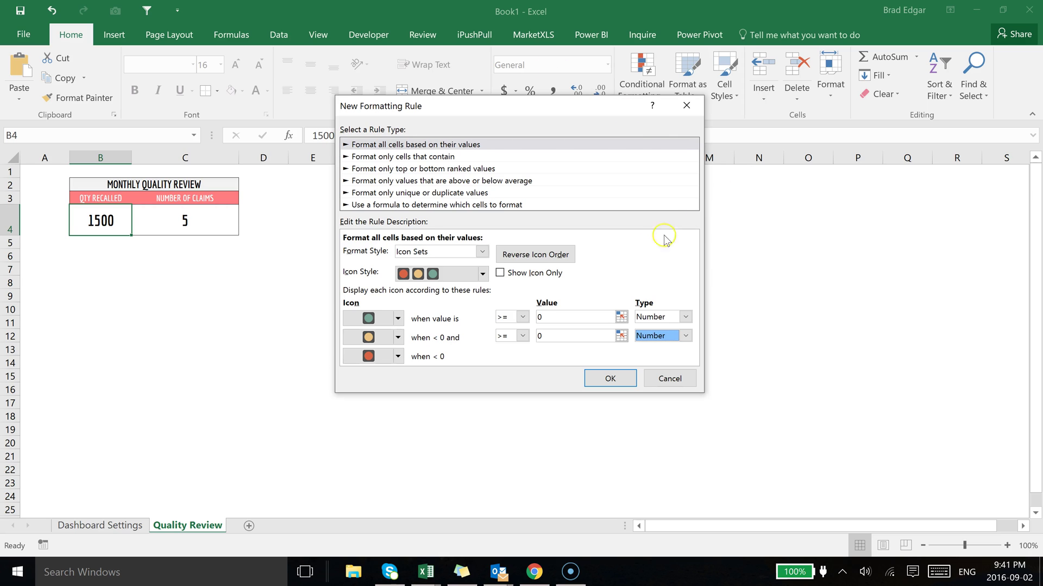
Reverse the icon order so red comes first, with both thresholds at 0
click(537, 260)
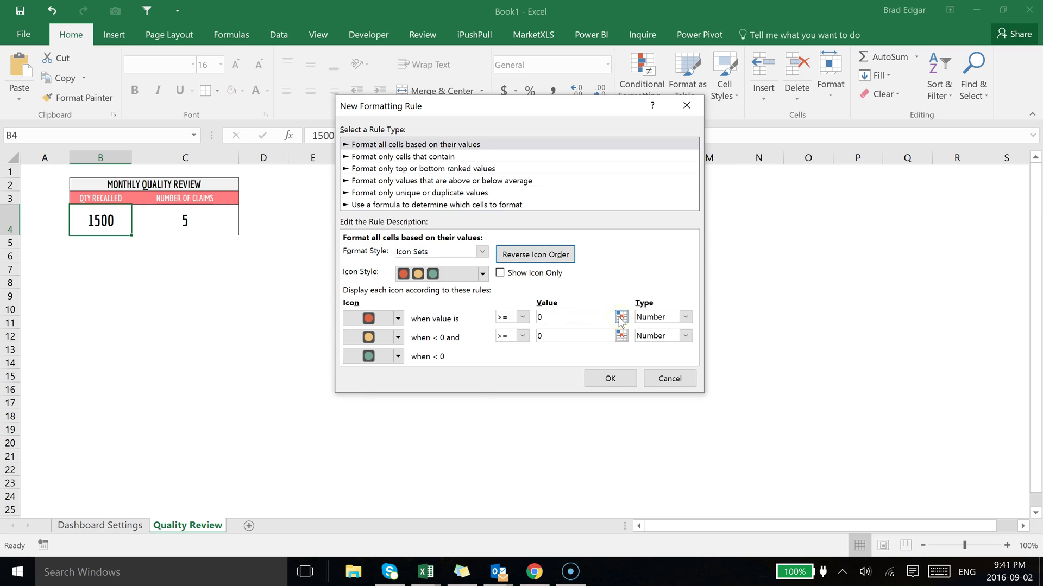
click(556, 315)
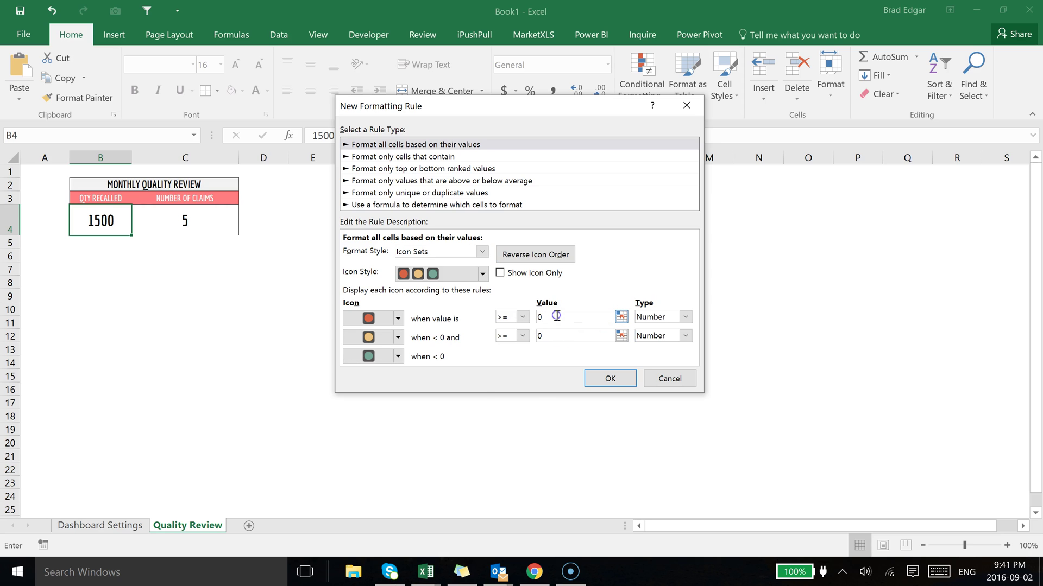
click(502, 337)
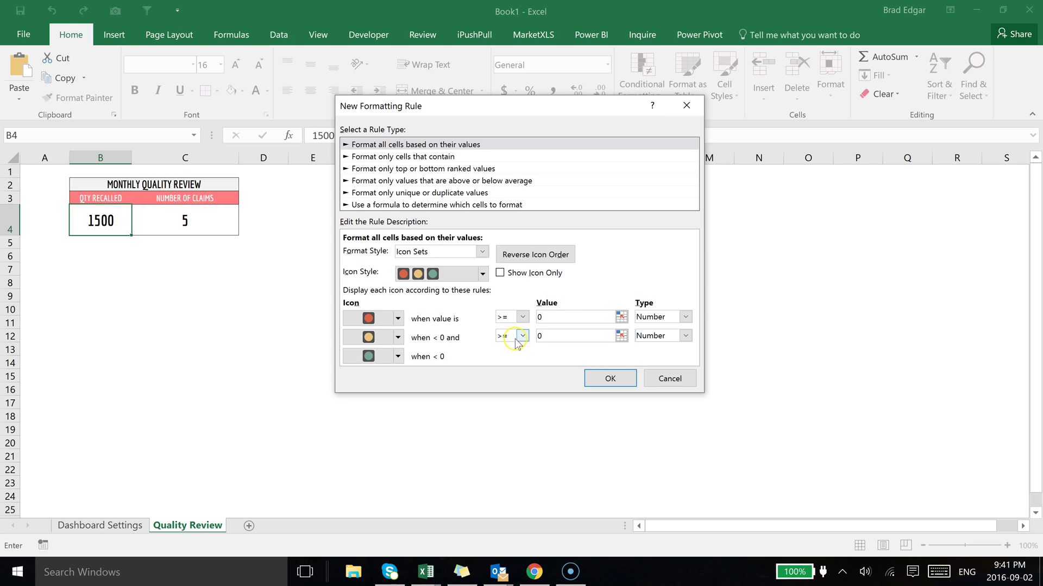
click(527, 351)
Point the red icon's threshold at Dashboard Settings cell D2
click(620, 318)
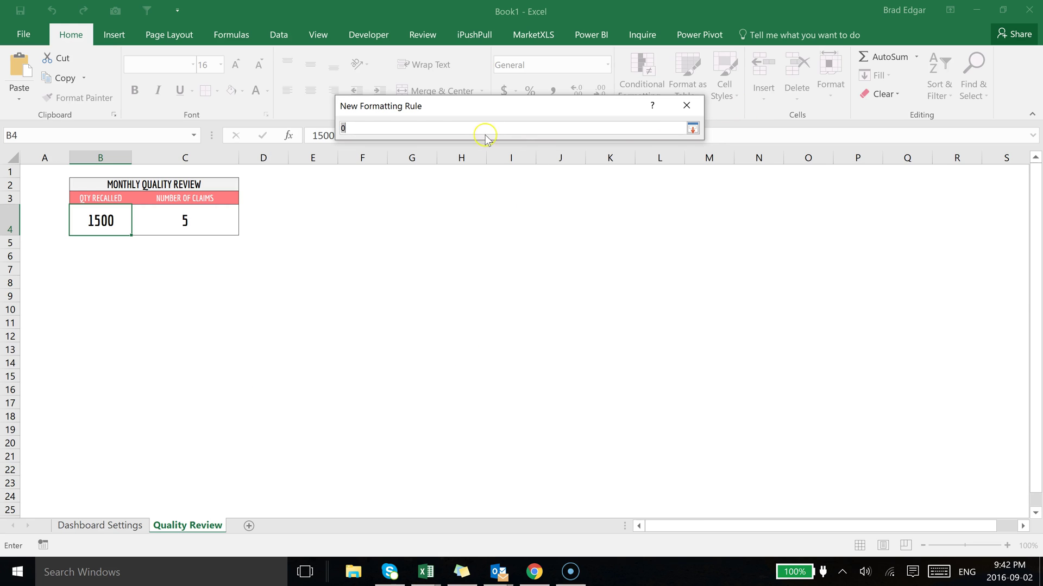
click(139, 529)
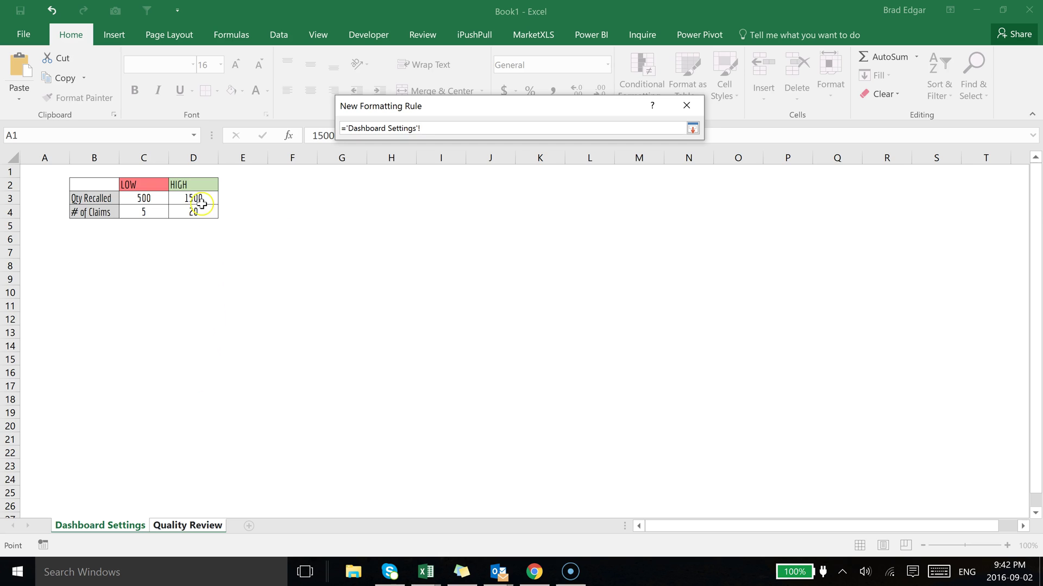
click(184, 186)
key(Return)
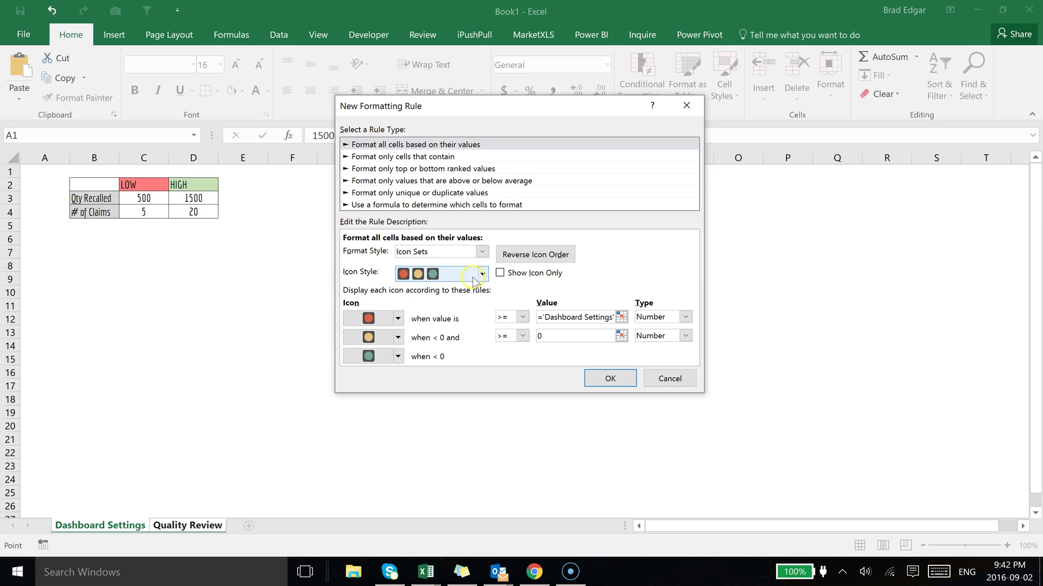
Replace the red threshold reference with the HIGH Qty Recalled cell 'Dashboard Settings'!D3
click(621, 316)
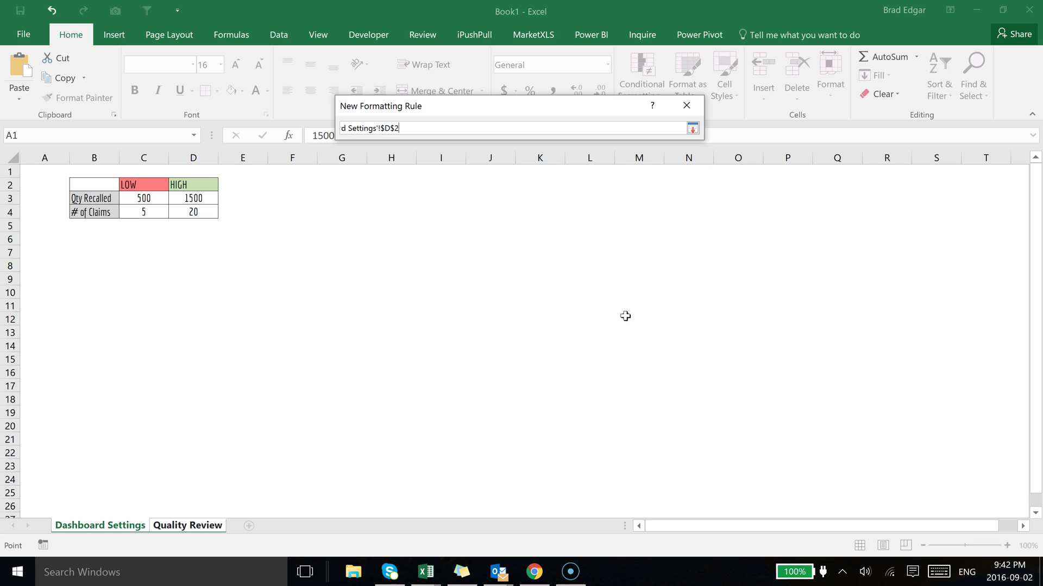
text(+)
click(205, 199)
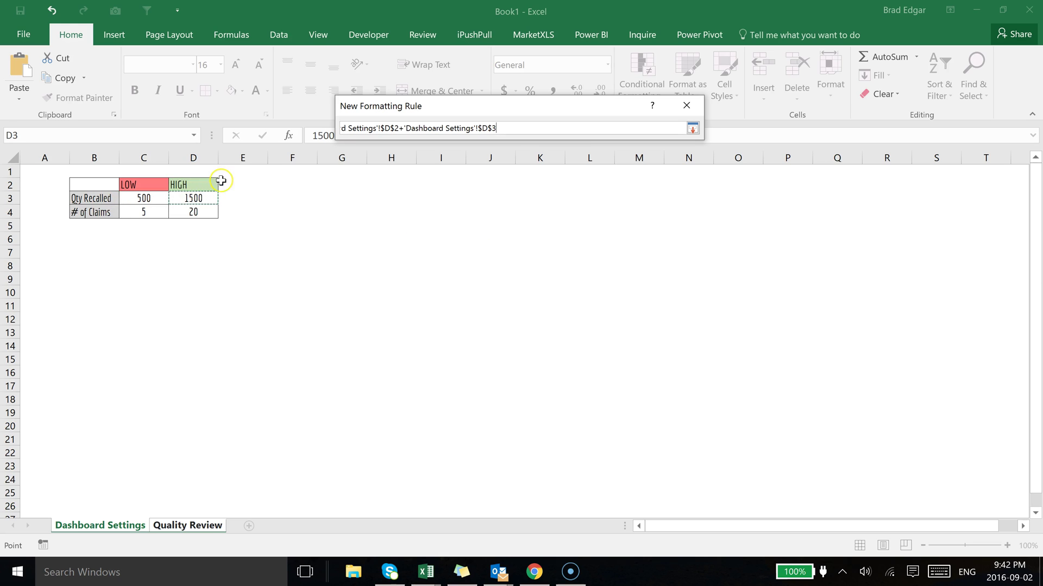
drag(510, 129, 293, 131)
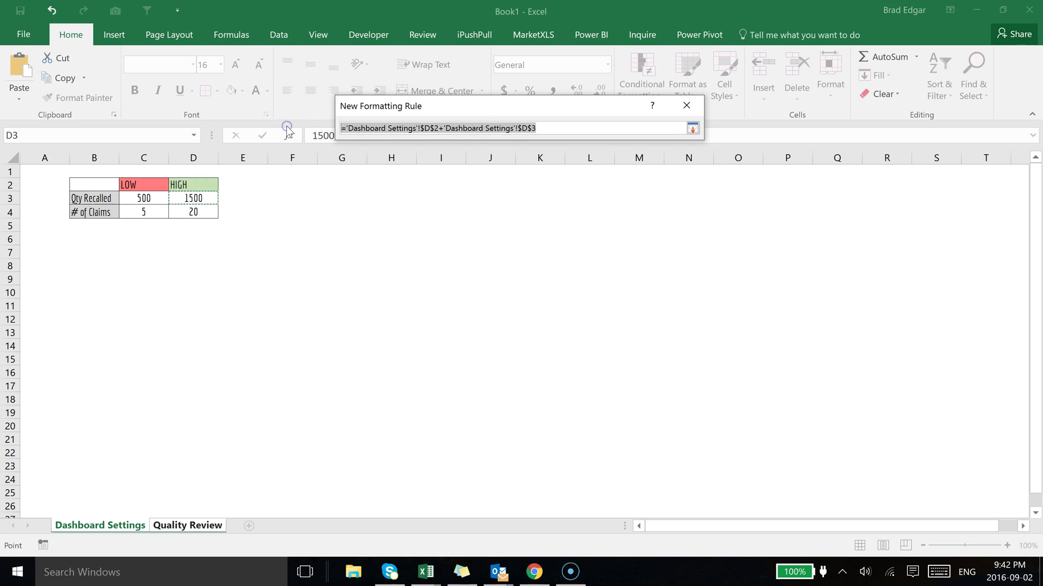
key(BackSpace)
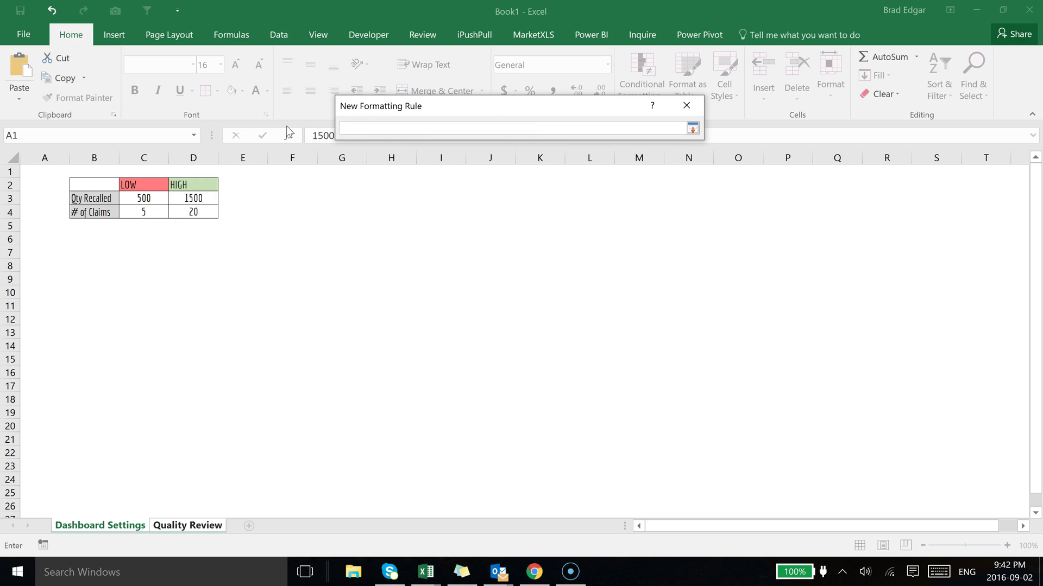
click(198, 200)
click(692, 128)
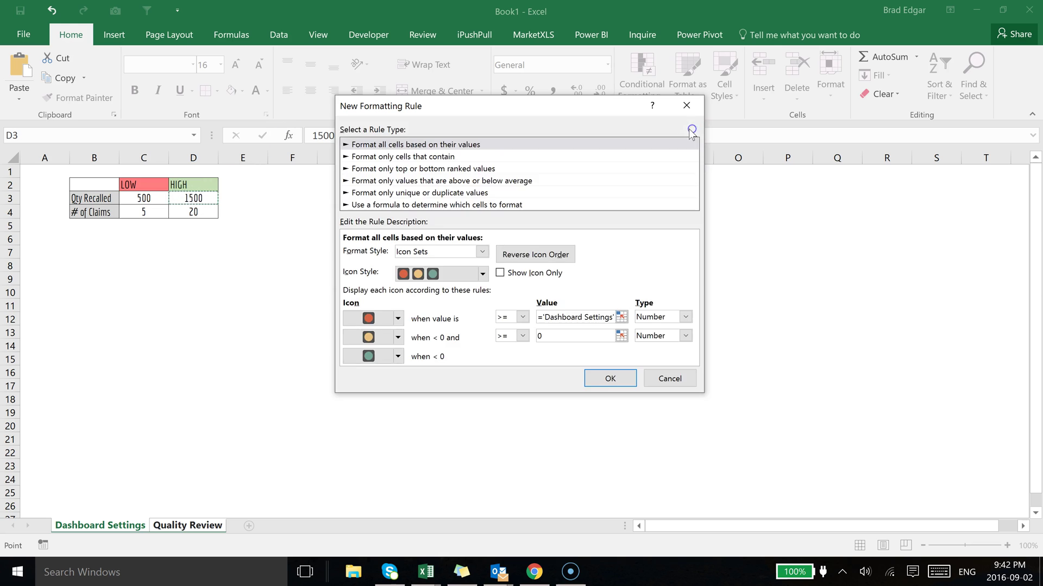
click(586, 338)
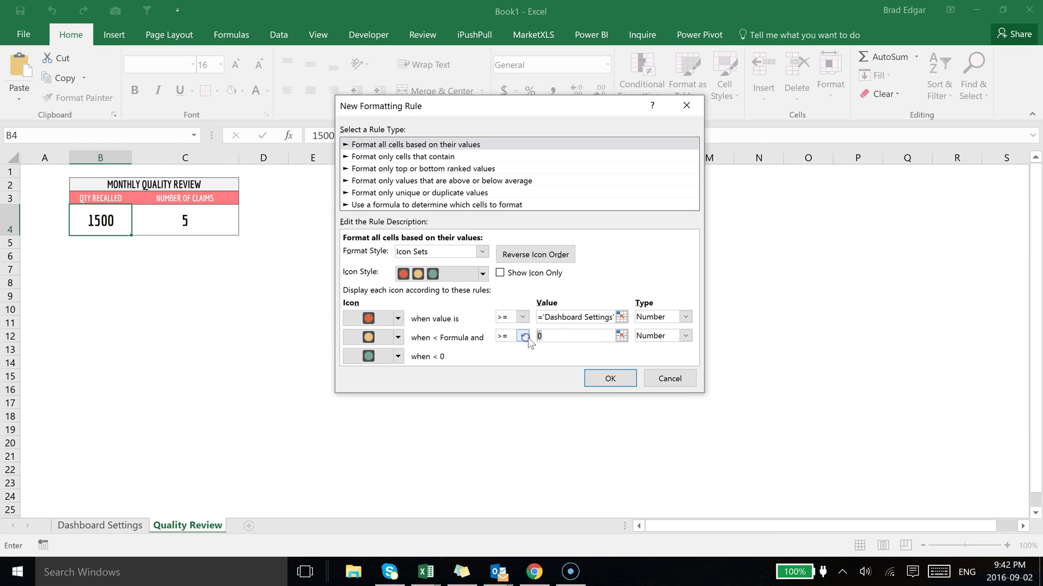
Reference 'Dashboard Settings'!$C$3 for the yellow threshold and apply the rule to the 1500 cell
click(619, 336)
click(621, 335)
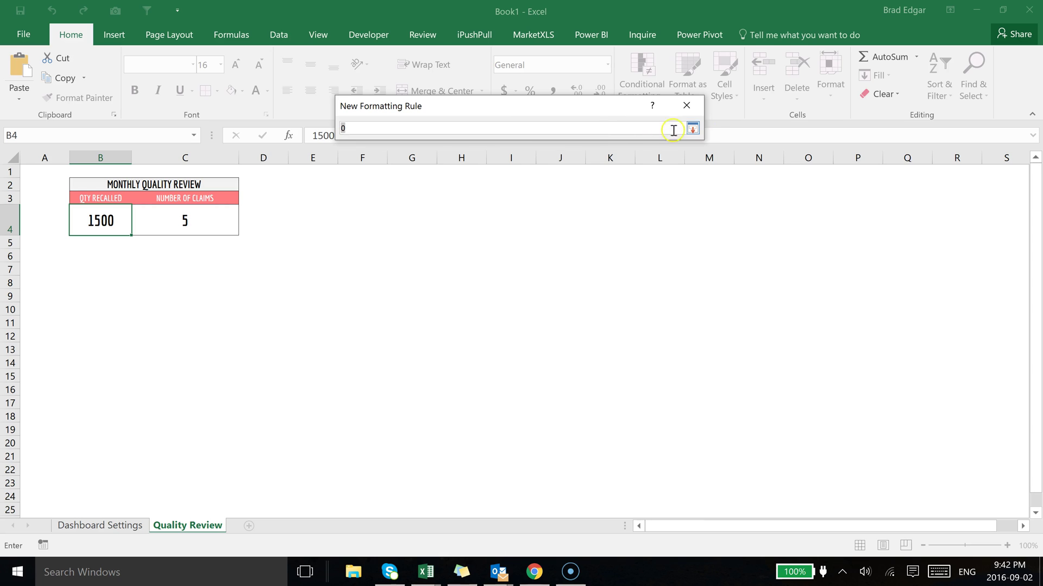
click(693, 129)
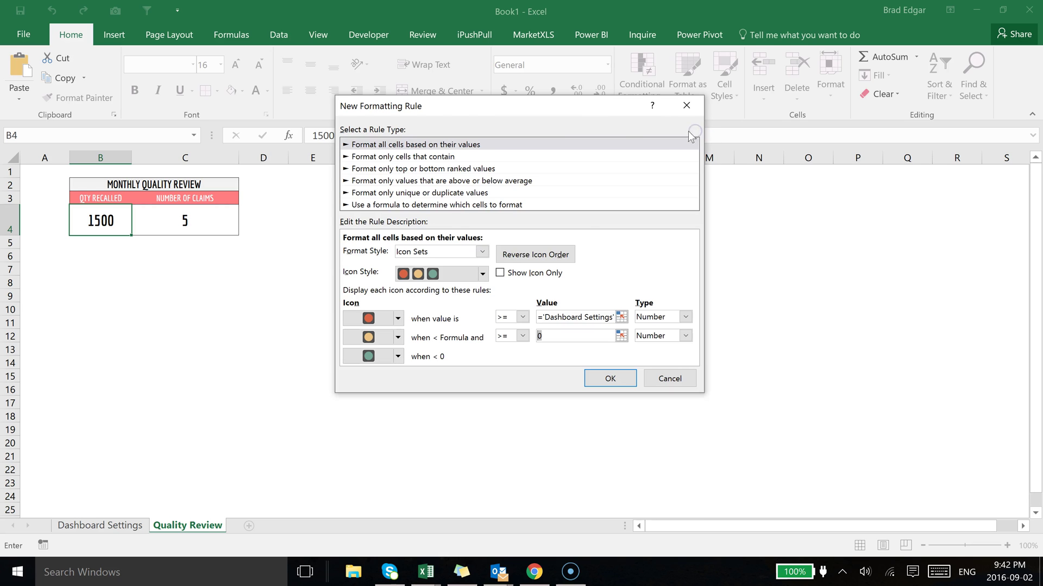
click(619, 336)
click(134, 528)
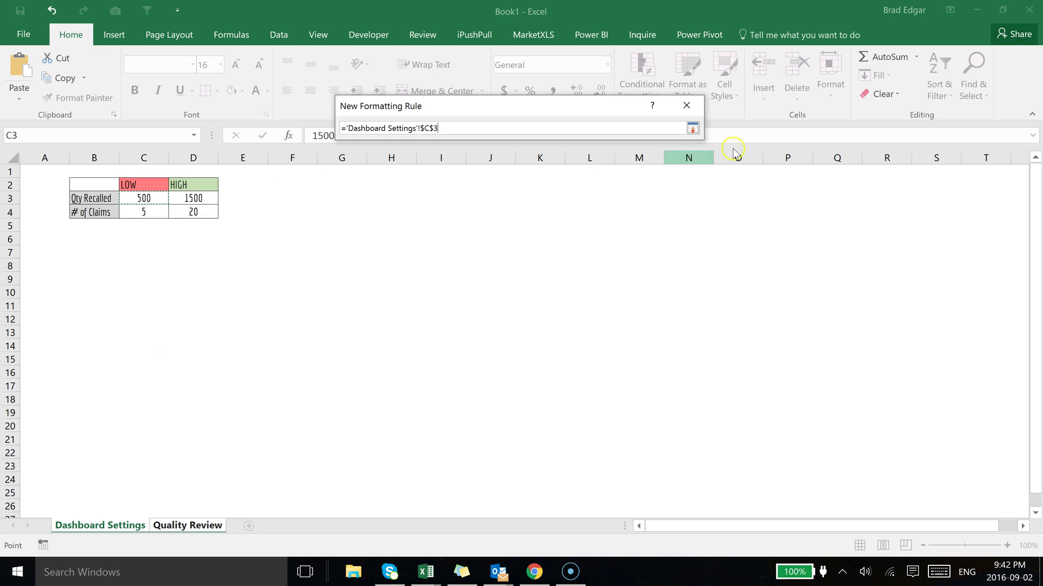
click(693, 129)
click(610, 378)
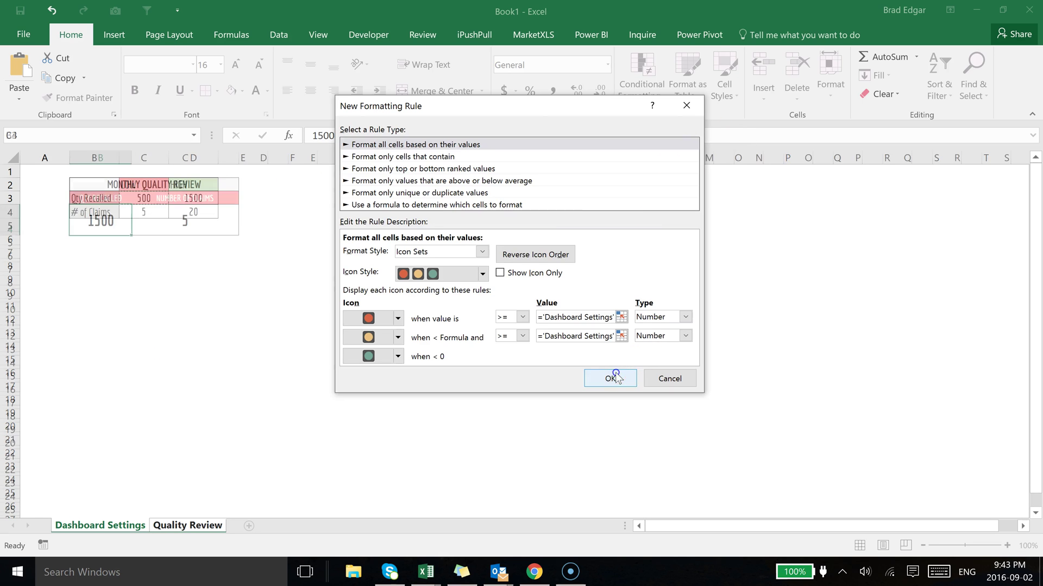
Fill the HIGH header cell D2 on Dashboard Settings with pink-red
click(266, 281)
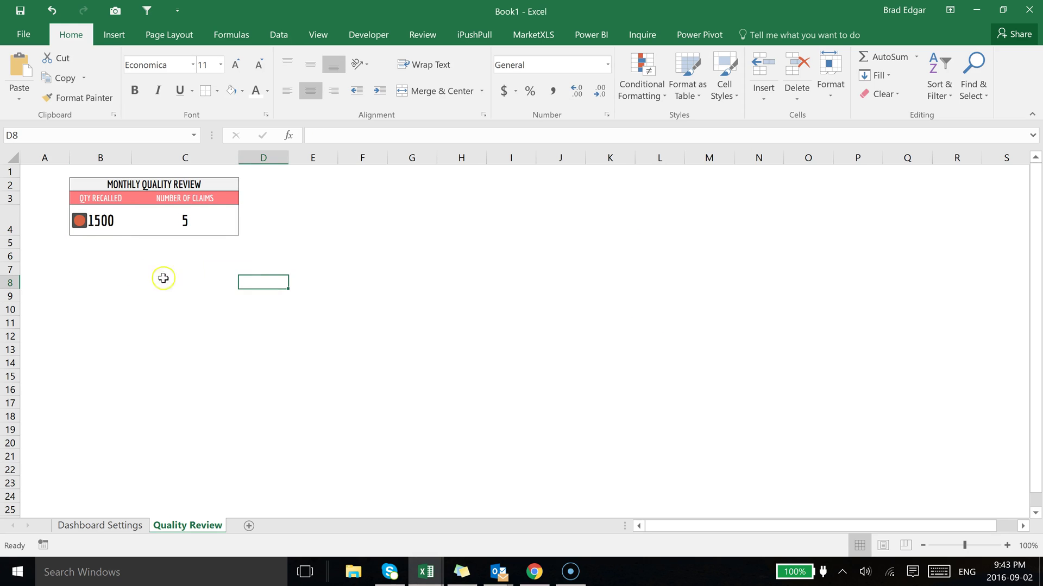
click(113, 226)
click(113, 233)
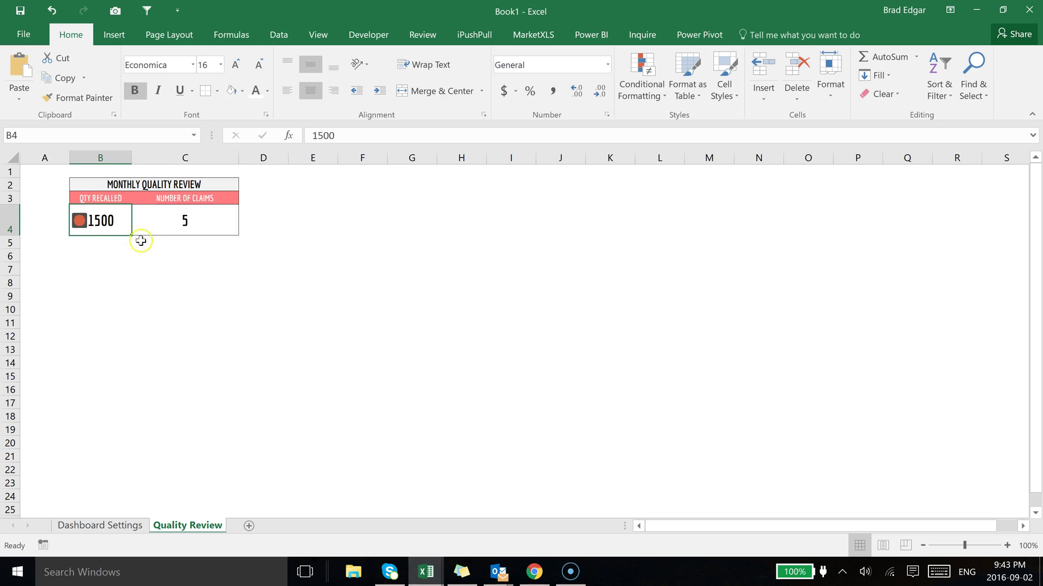
click(163, 281)
click(100, 525)
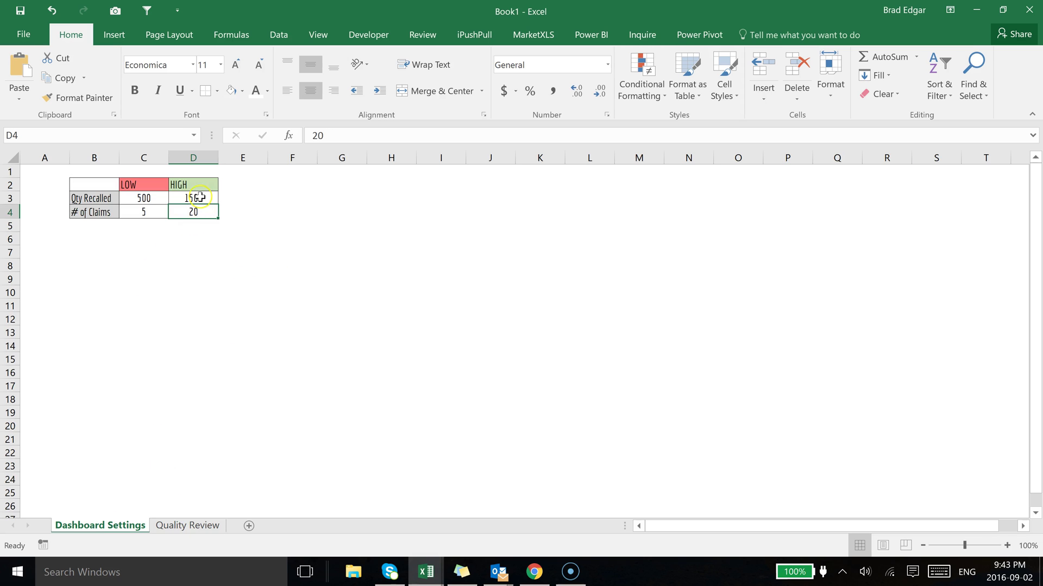
click(200, 197)
click(197, 182)
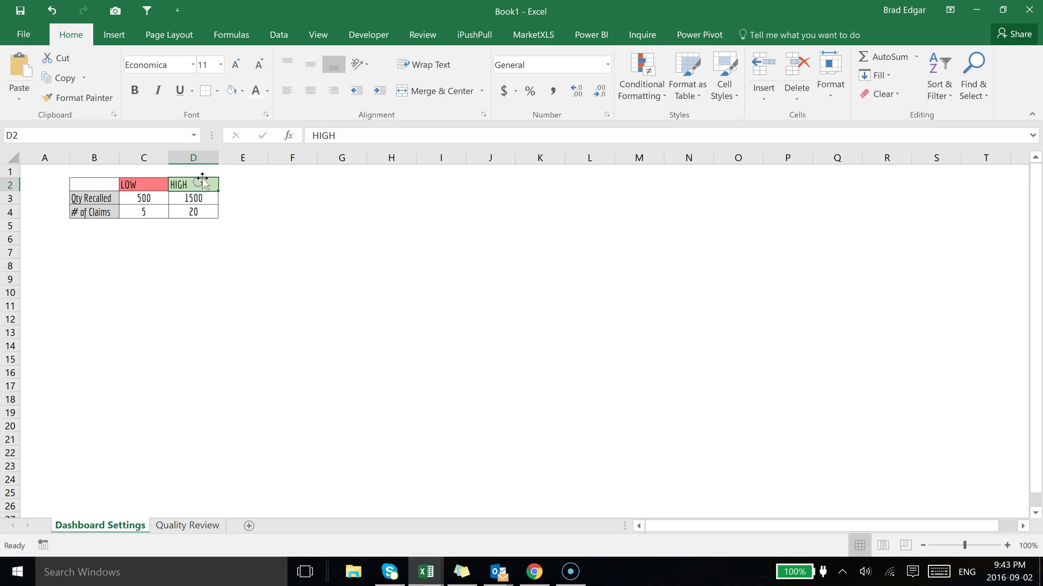
click(243, 93)
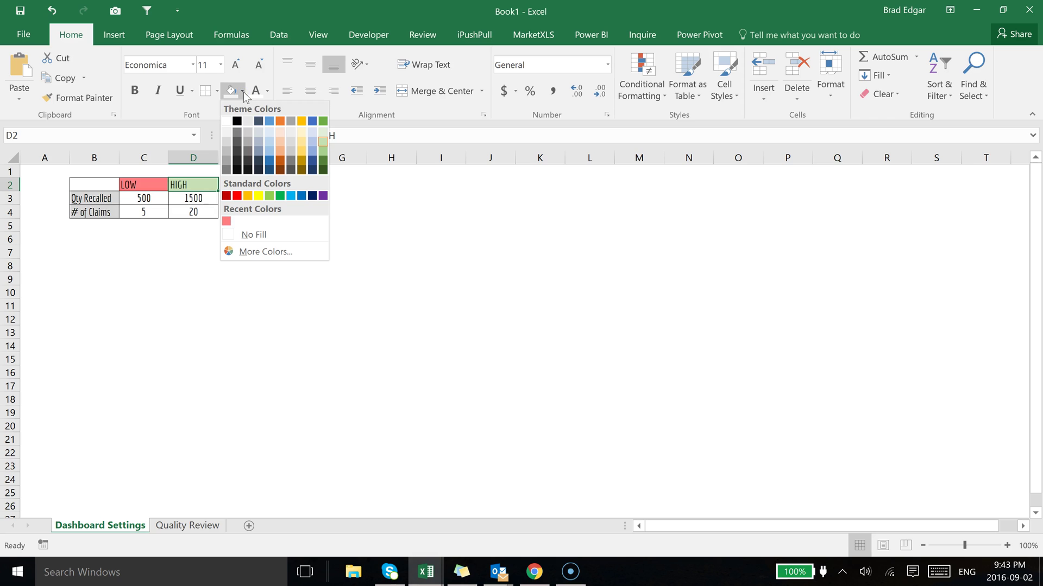
click(226, 221)
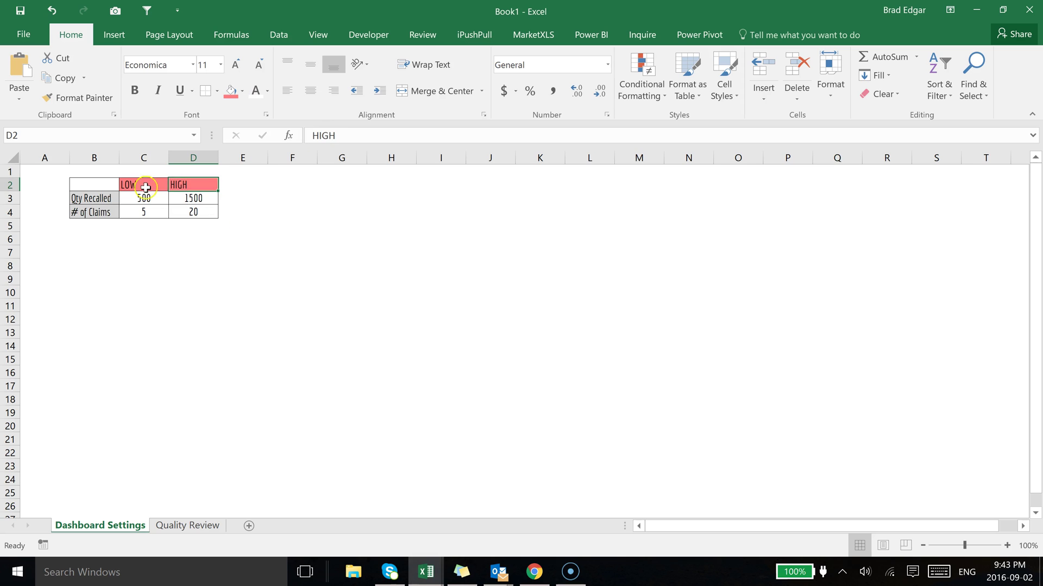
Fill the LOW header cell C2 green and return to Quality Review
click(144, 185)
click(242, 93)
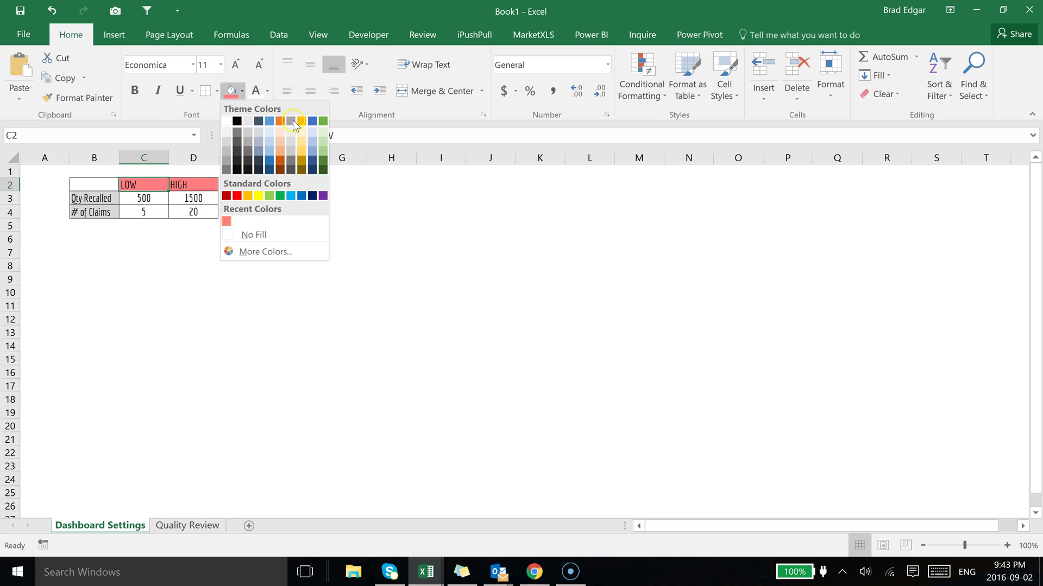
click(327, 145)
click(382, 239)
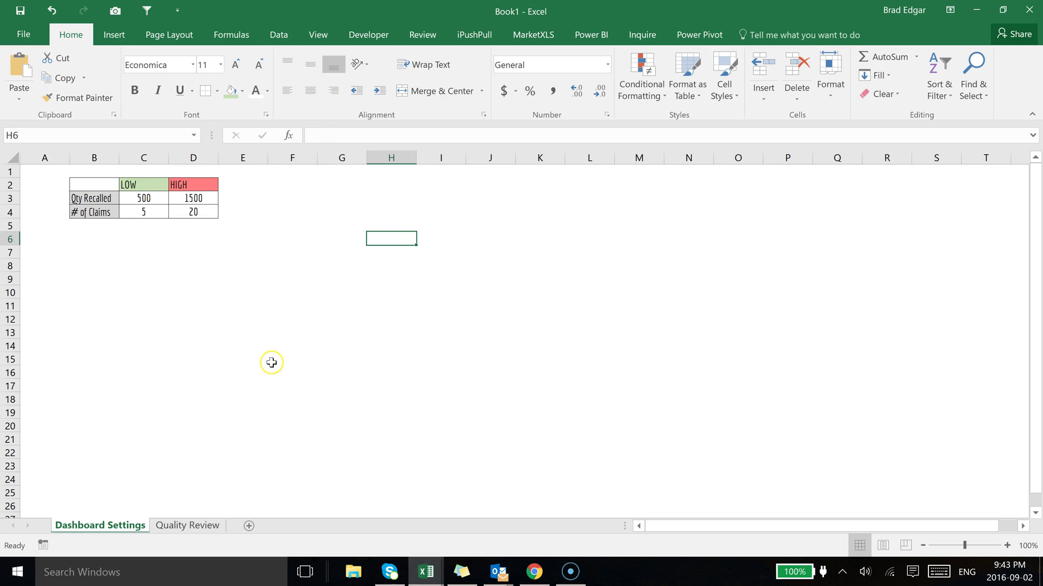
click(185, 526)
Enter 400 as the Qty Recalled value in B4
click(88, 228)
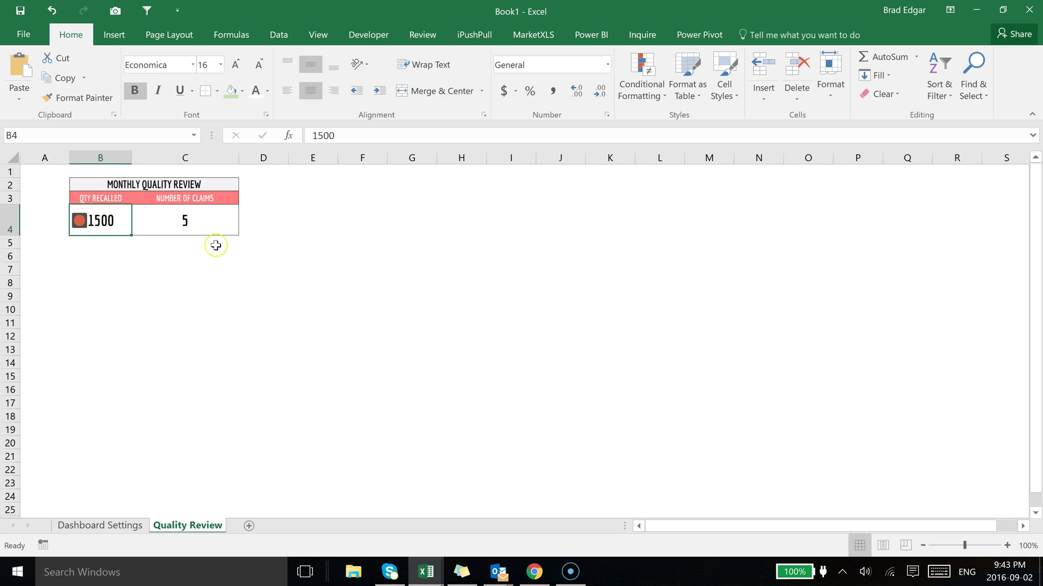
text(400)
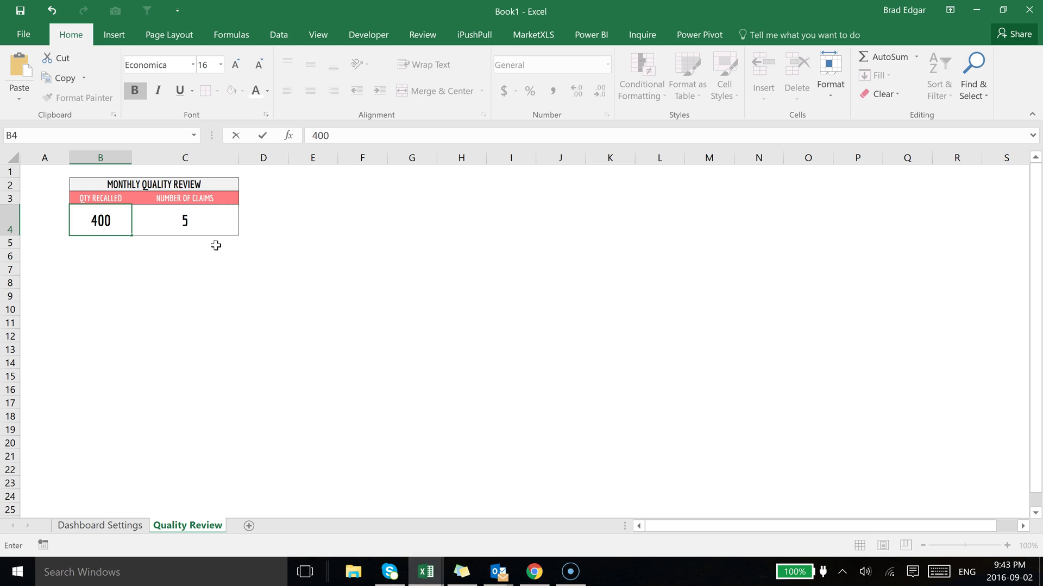
key(Return)
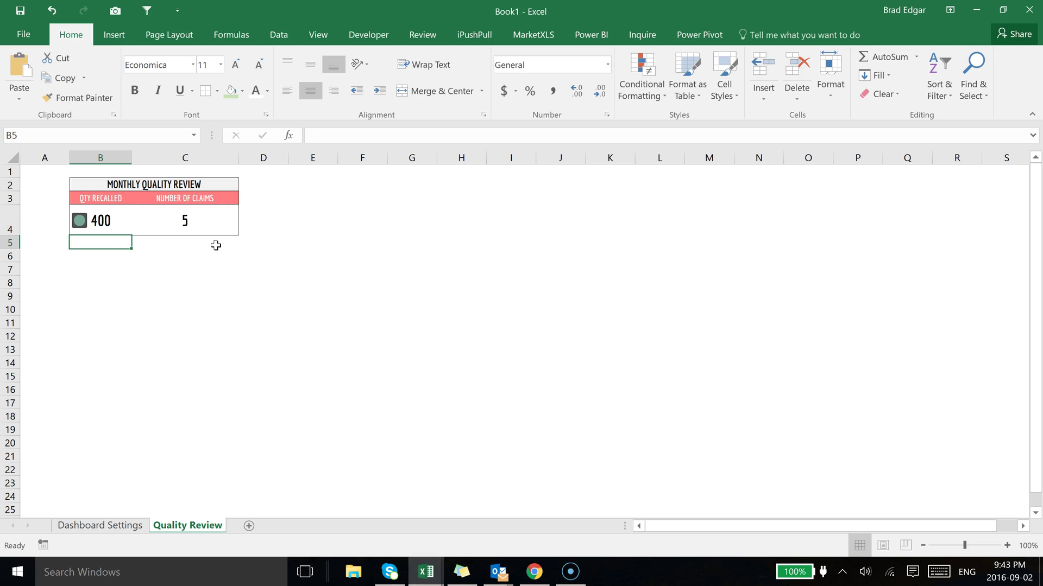
Lower the Qty Recalled LOW threshold in Dashboard Settings C3 to 300
click(91, 529)
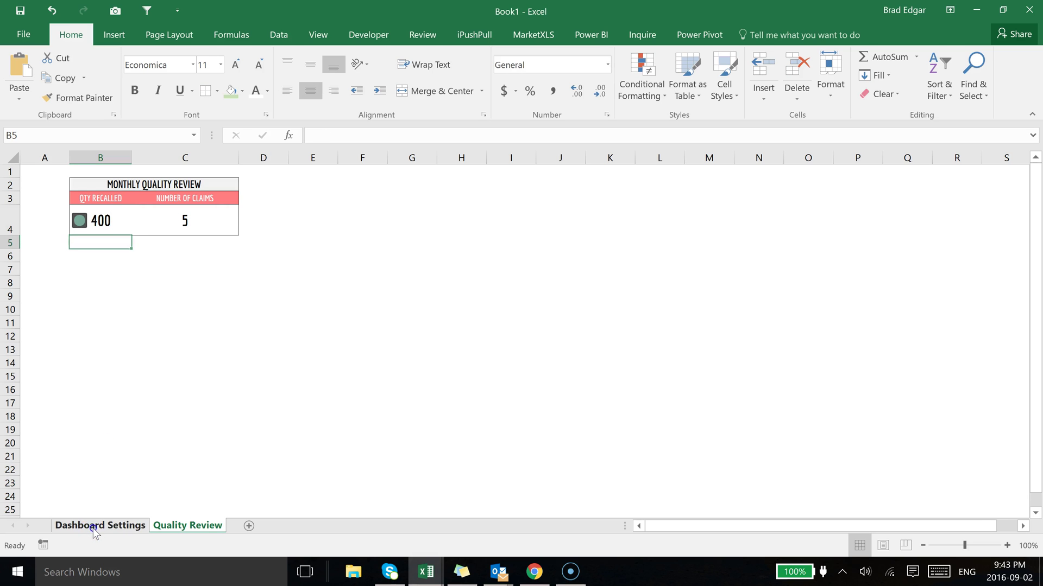
click(145, 199)
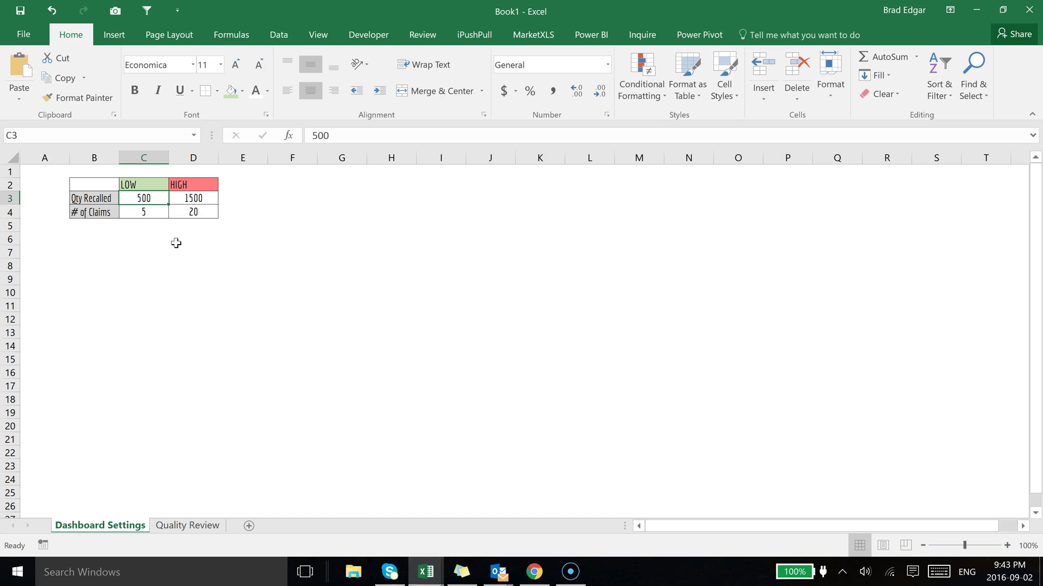
text(30)
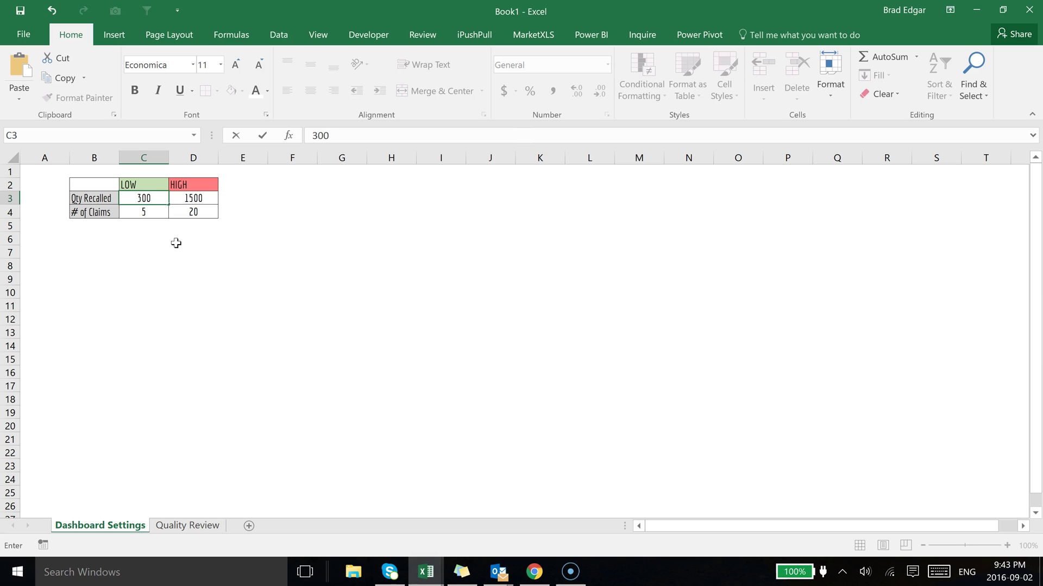
key(Return)
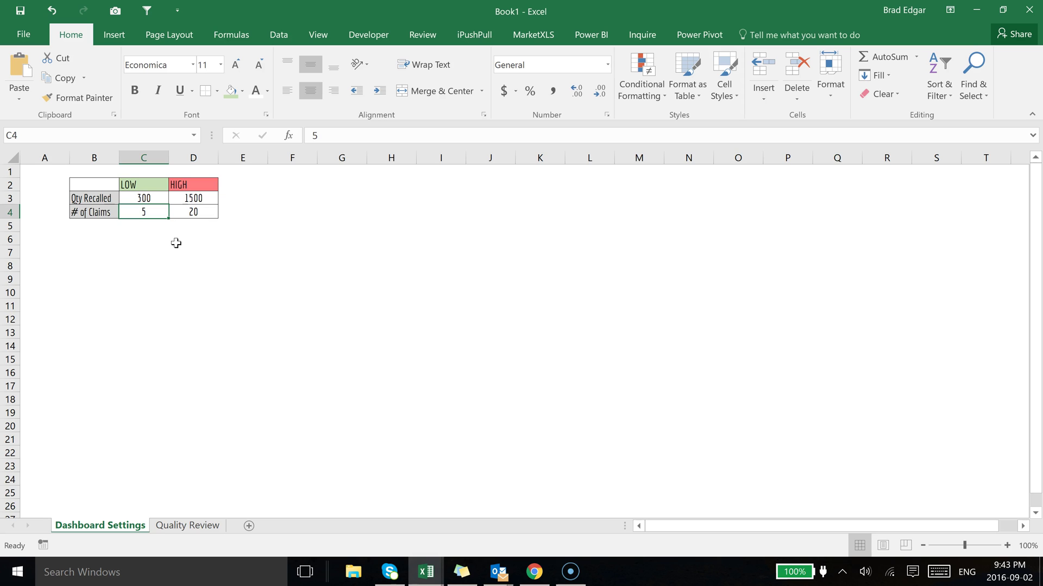
click(202, 526)
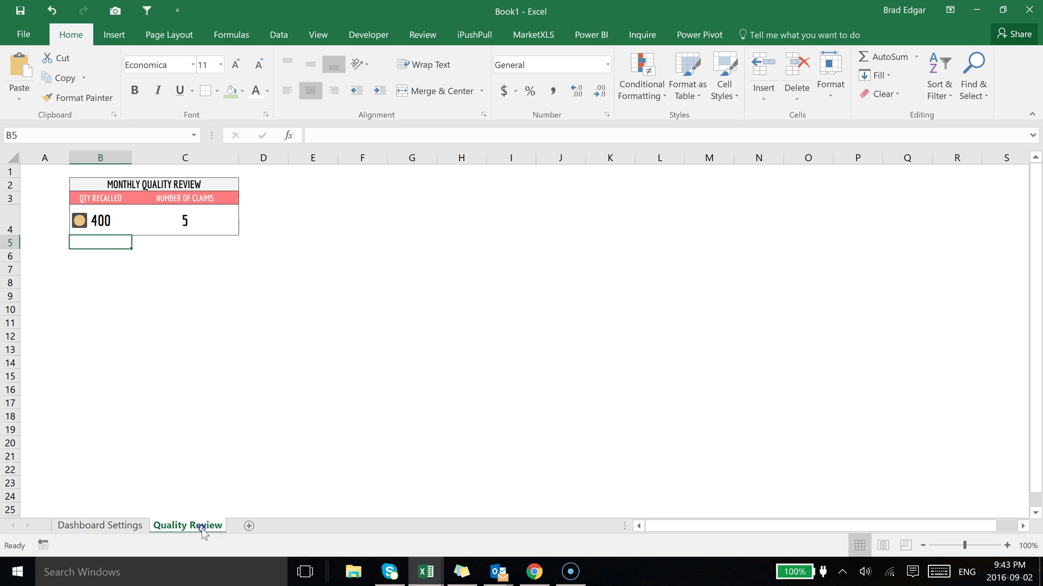
Inspect the Qty Recalled and Number of Claims cells, checking both sheets
click(99, 222)
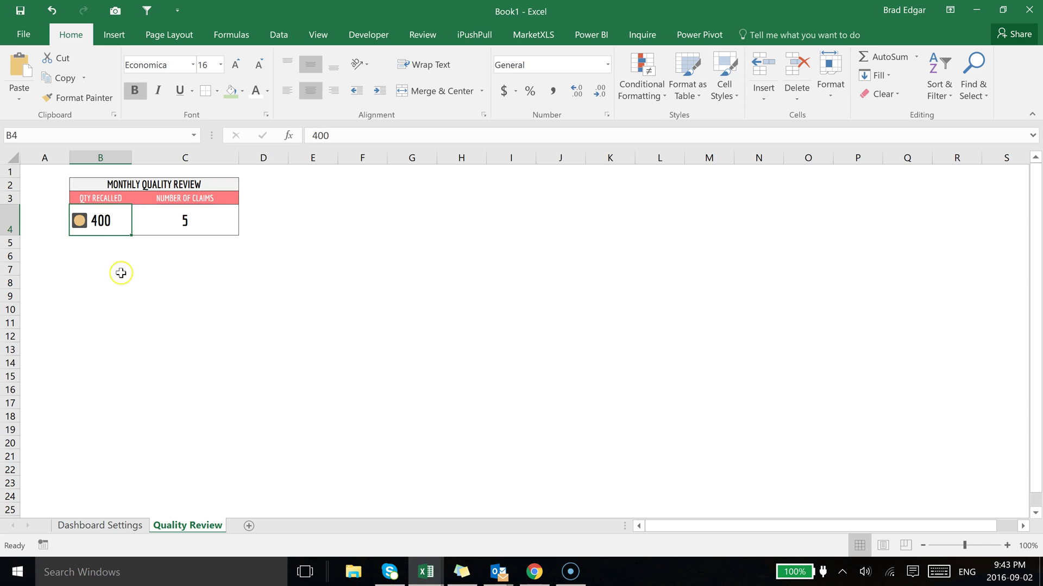
click(187, 222)
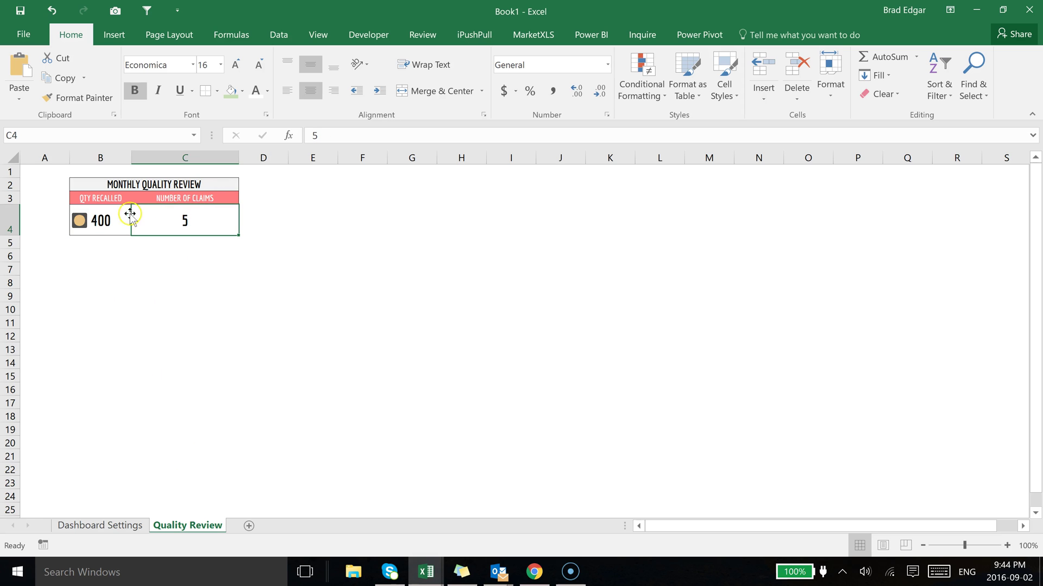
click(111, 220)
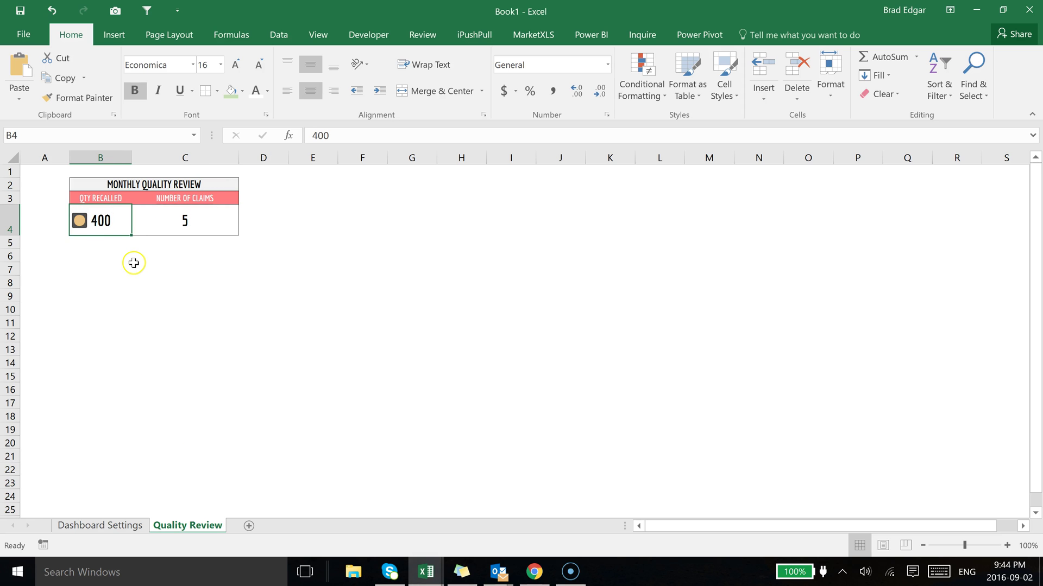
click(181, 219)
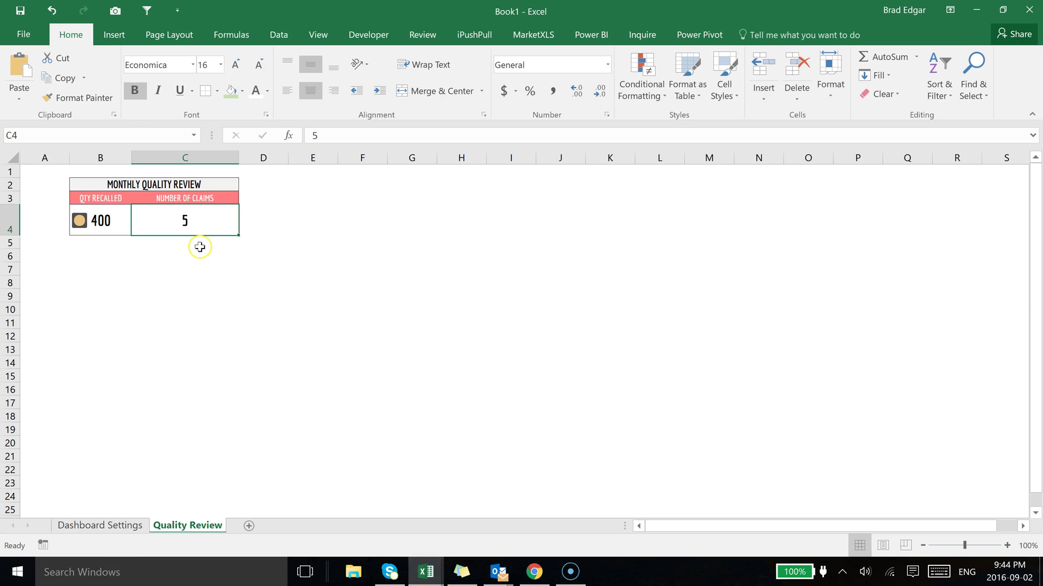
click(117, 525)
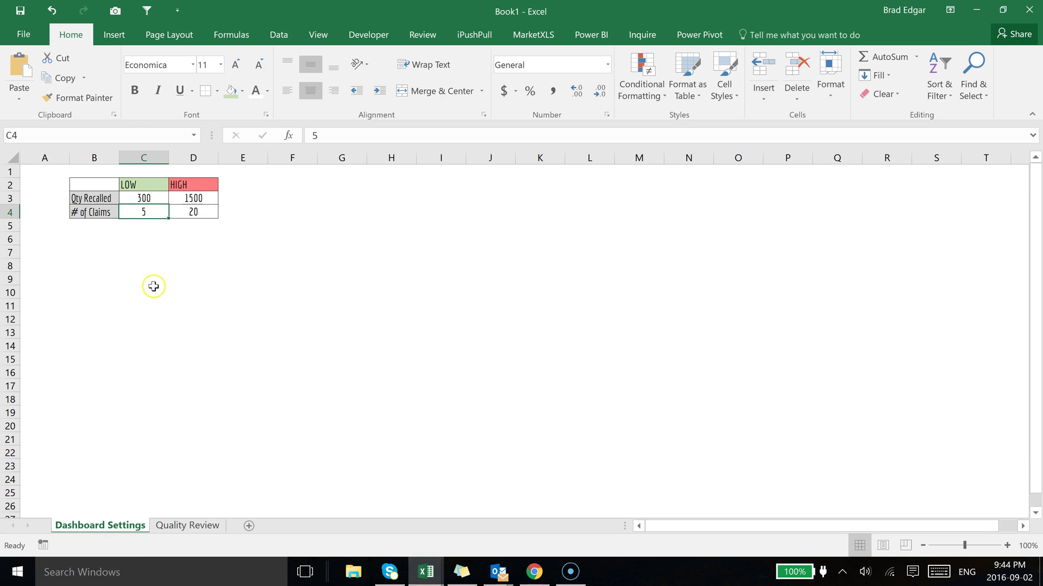
click(185, 526)
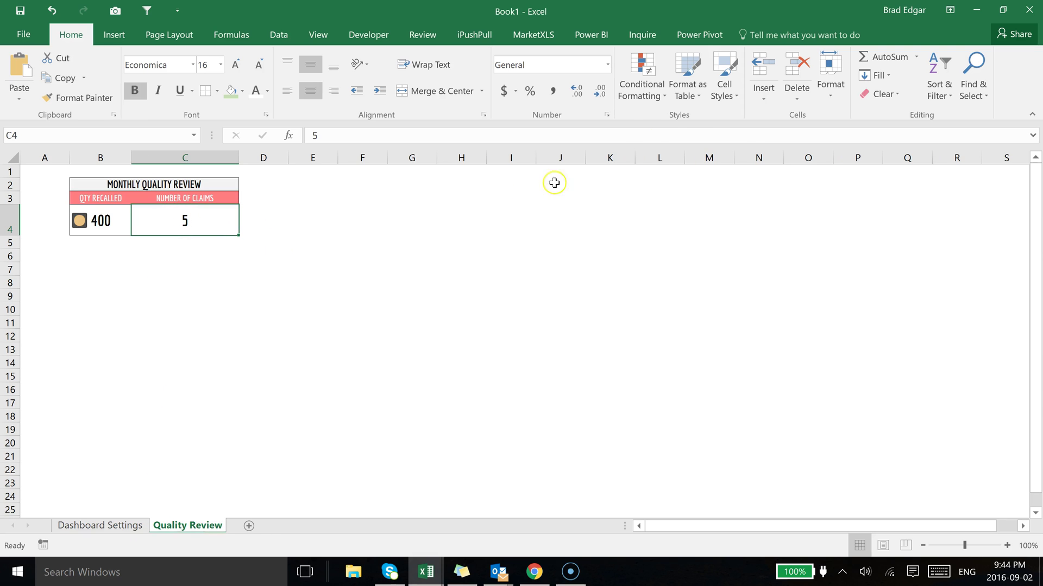
Create a reversed icon-set rule for Number of Claims with both thresholds as Number type
click(661, 97)
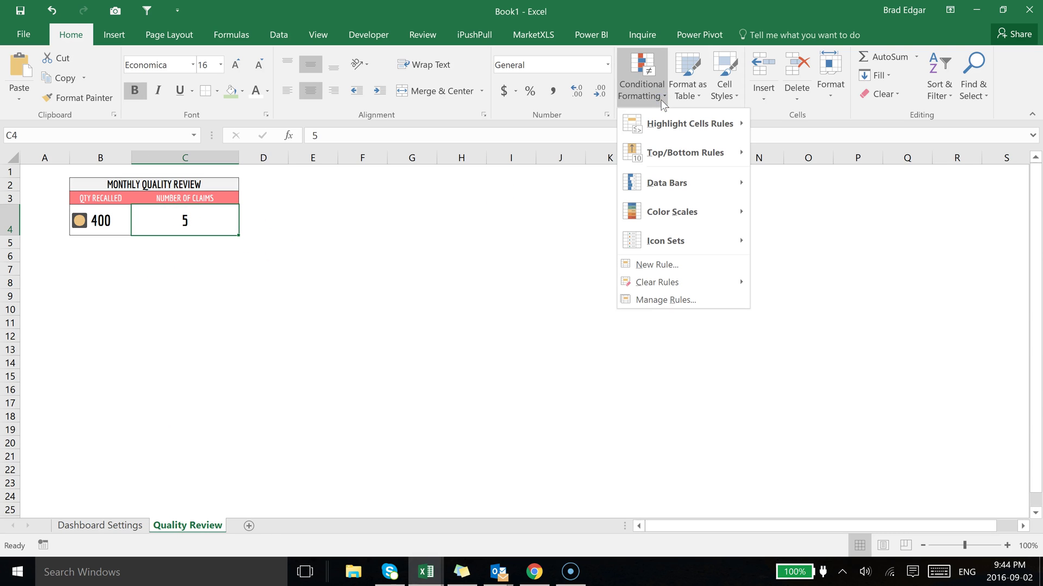
click(654, 265)
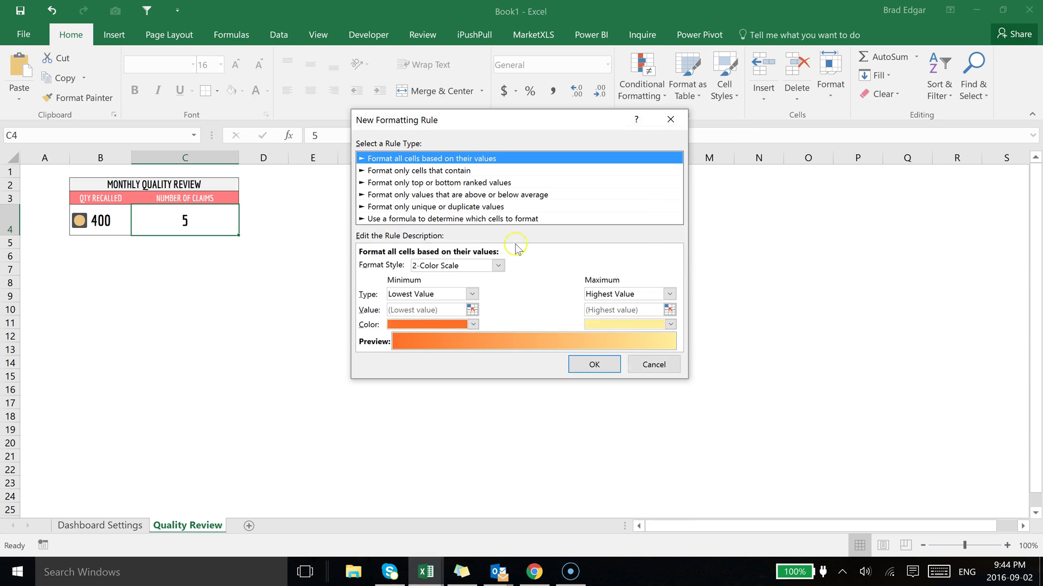
click(497, 265)
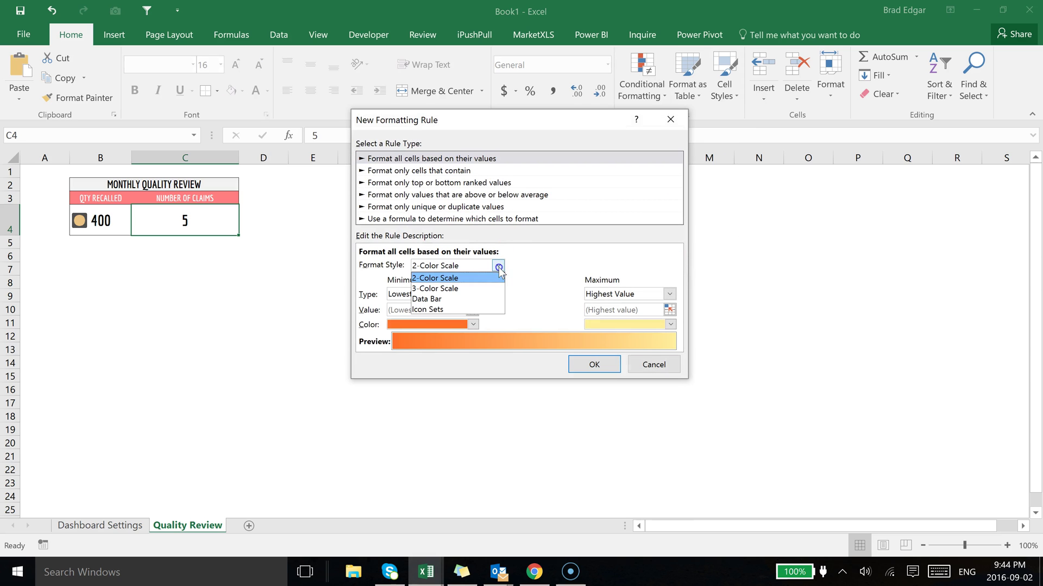
click(456, 310)
click(555, 271)
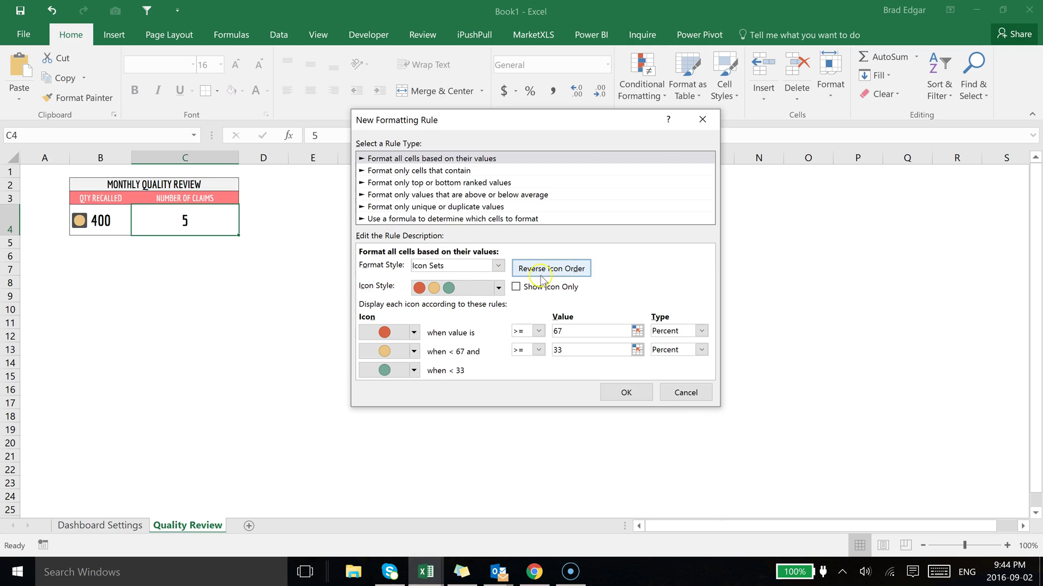
click(701, 331)
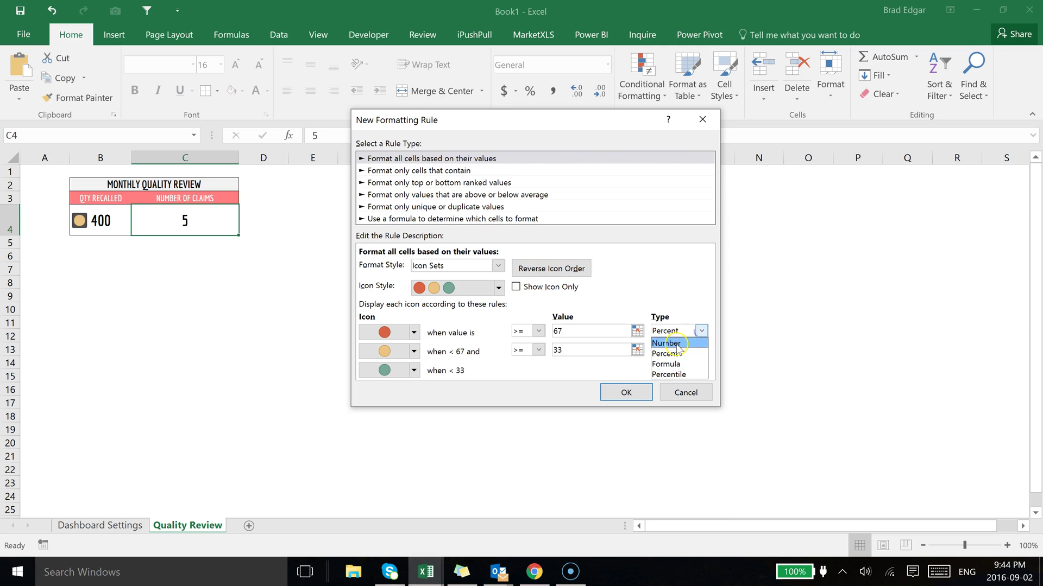
click(677, 343)
click(701, 349)
click(673, 362)
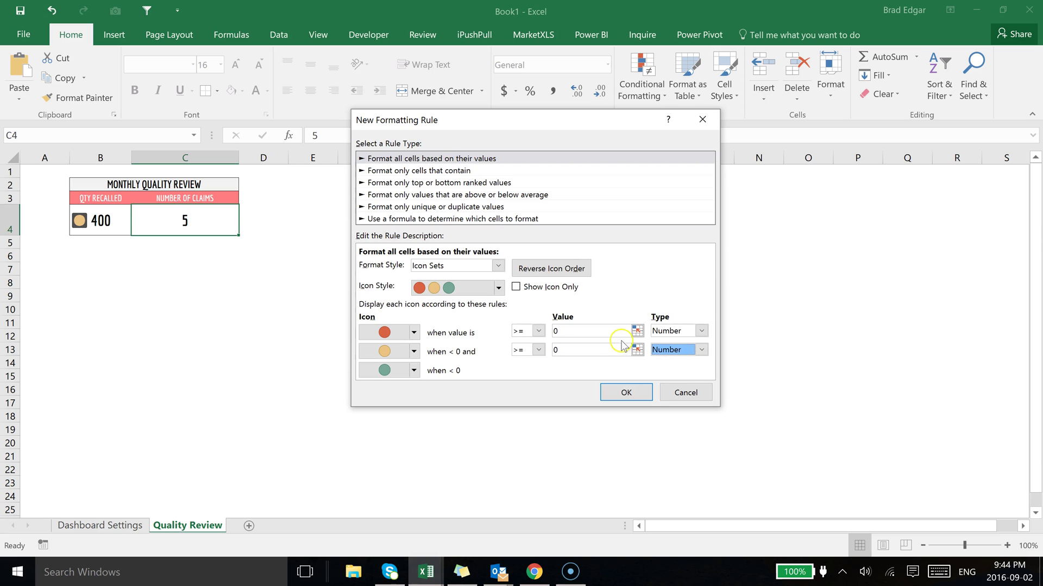
Set the thresholds to 'Dashboard Settings'!$D$4 and $C$4, then apply the rule
click(637, 330)
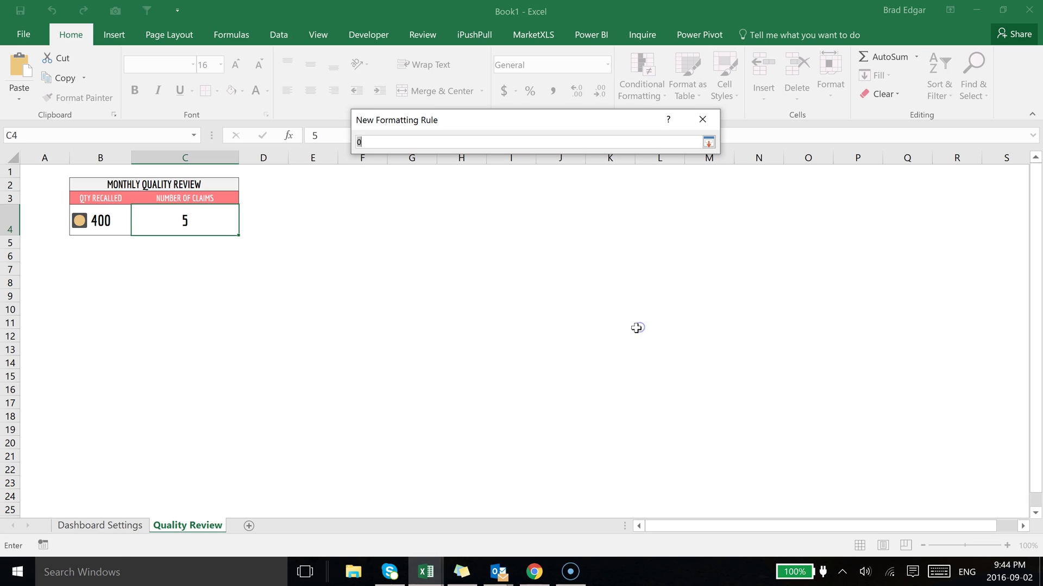
click(122, 527)
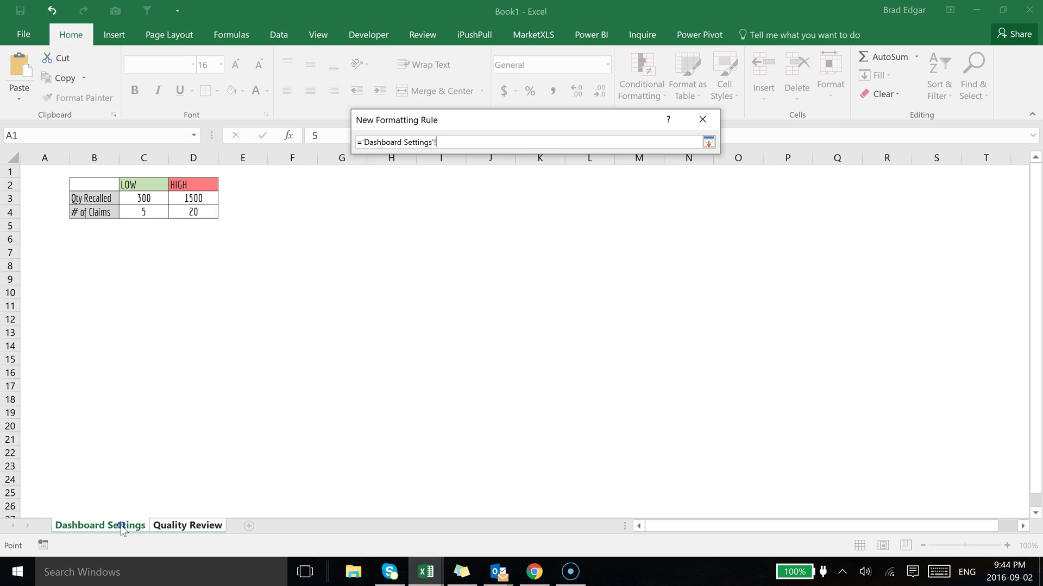
click(197, 220)
click(198, 211)
click(708, 143)
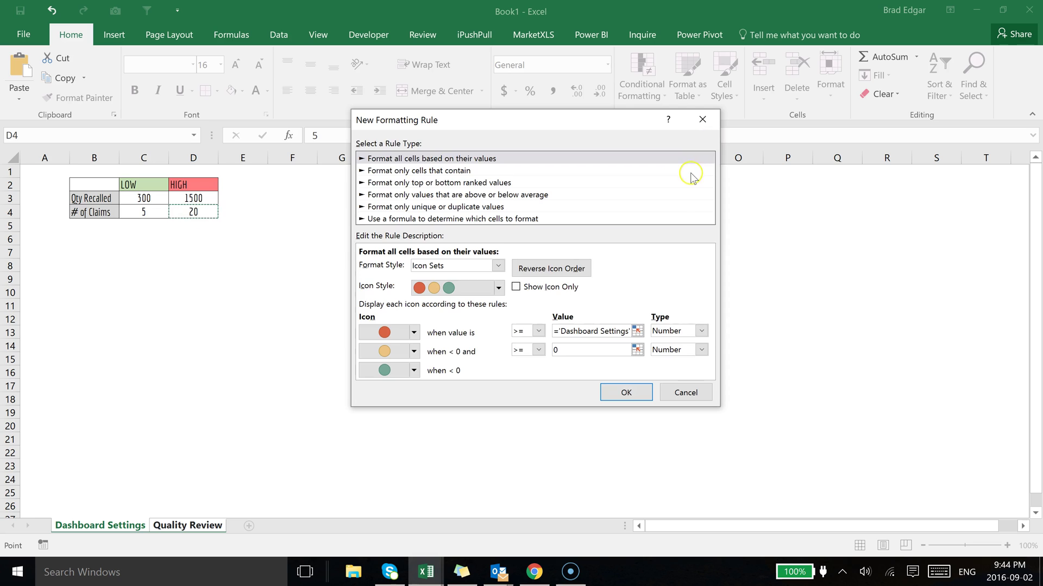
click(637, 349)
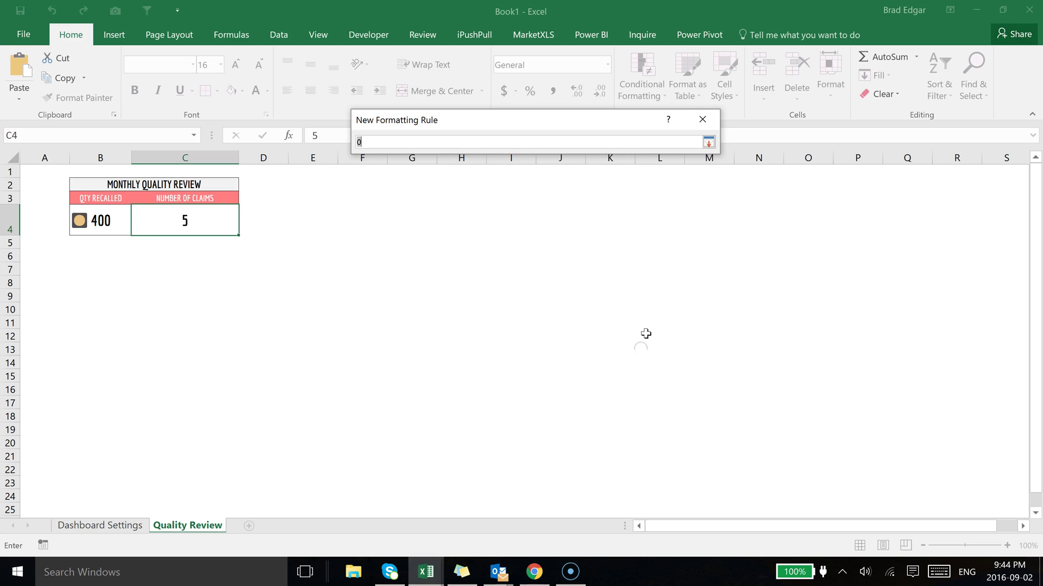
click(112, 529)
click(144, 212)
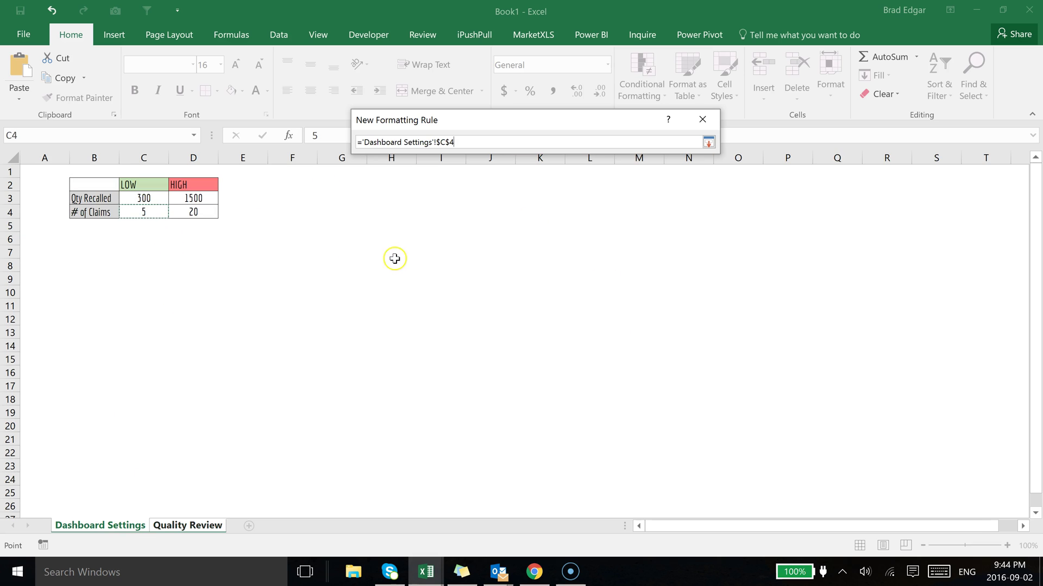
click(708, 142)
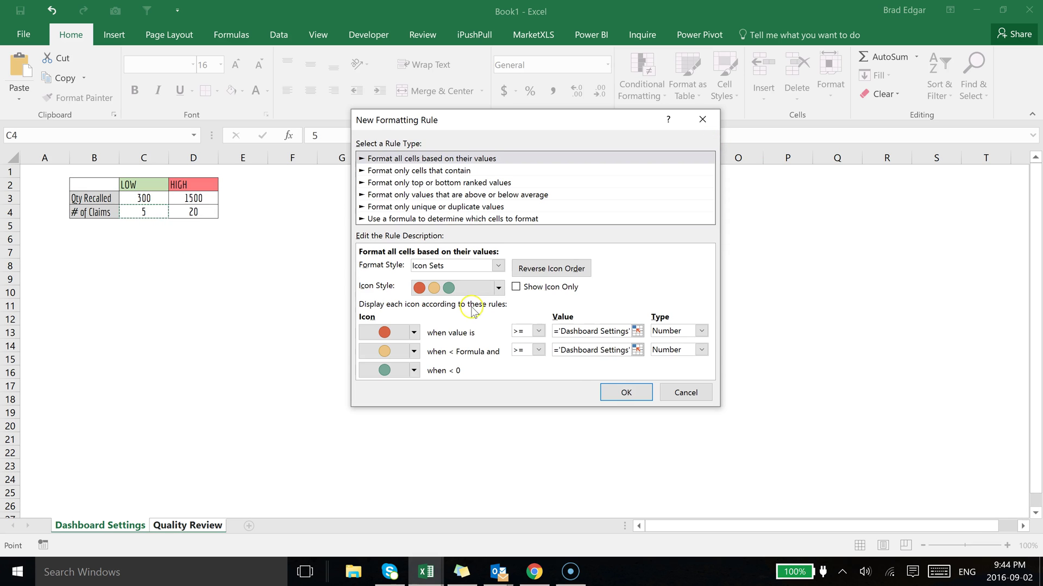
click(626, 394)
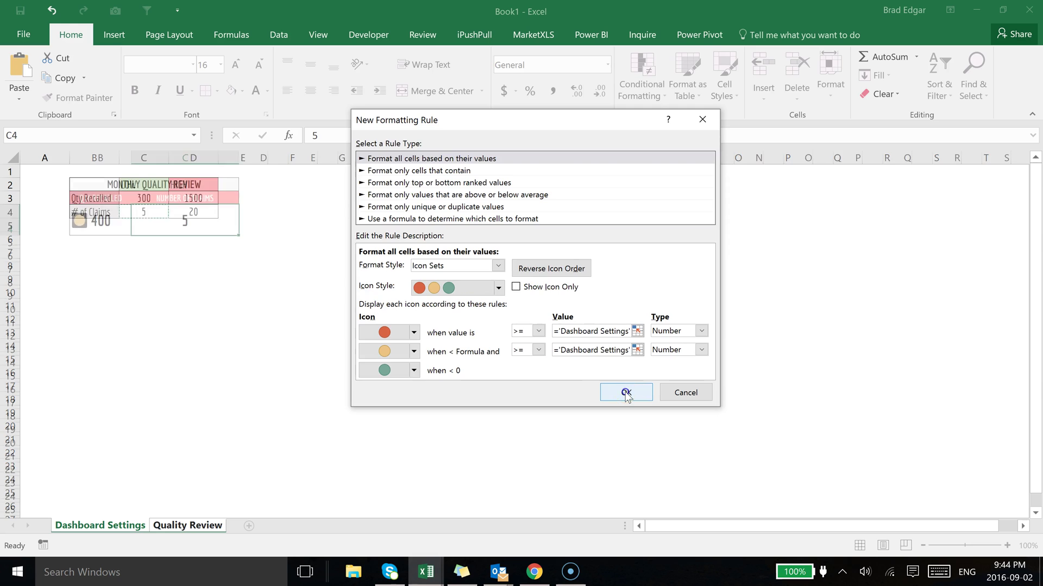
Edit the Number of Claims rule via Manage Rules to use 3 Traffic Lights (Rimmed)
click(286, 280)
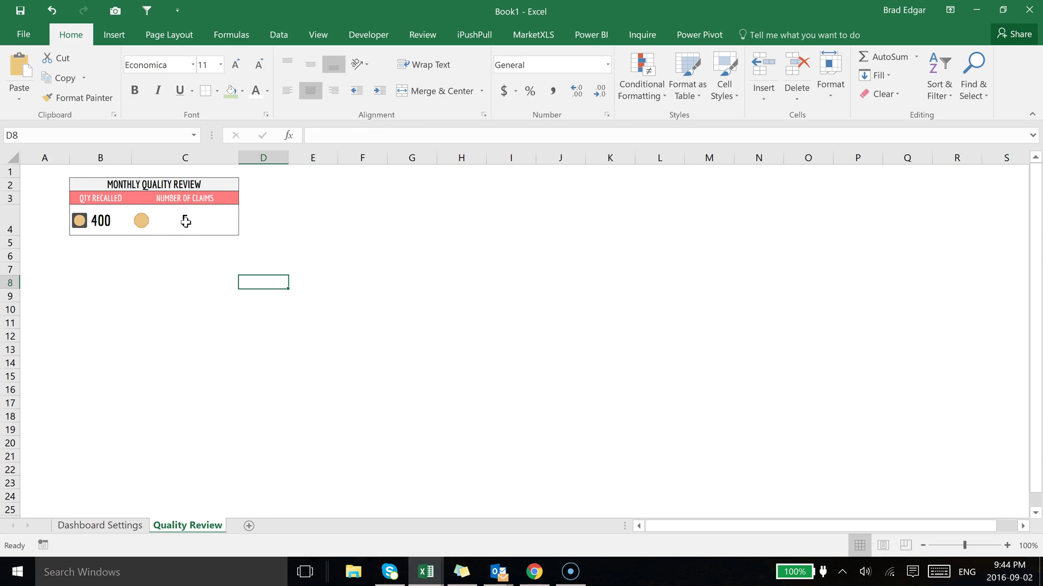
click(158, 220)
click(665, 97)
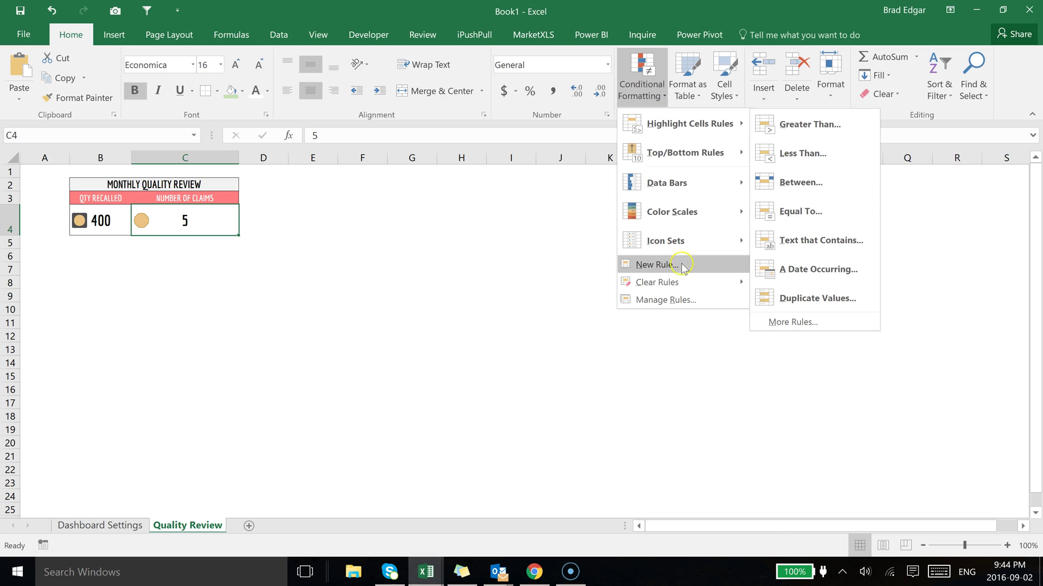
mouse_move(674, 287)
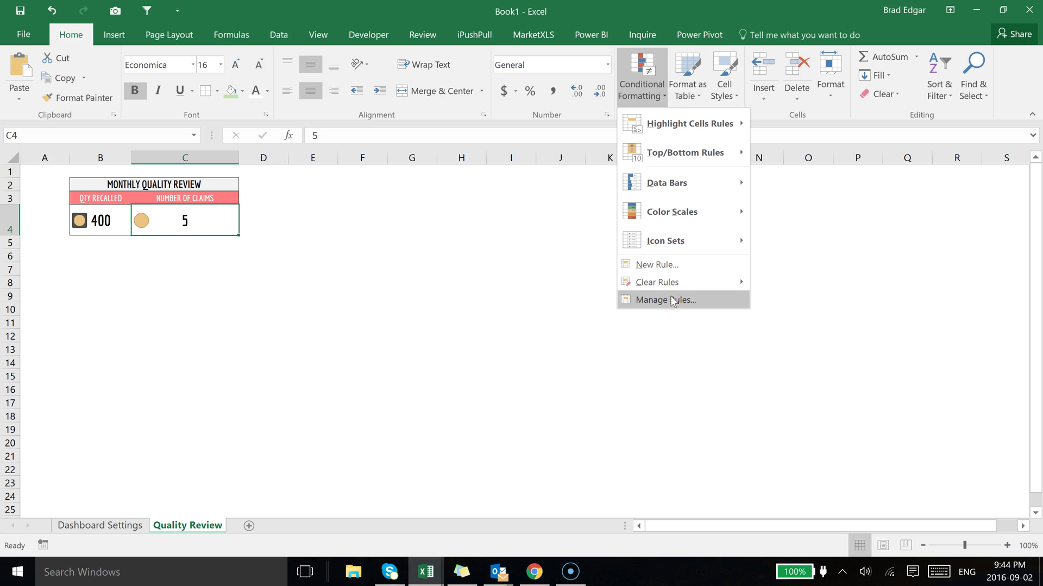
click(673, 300)
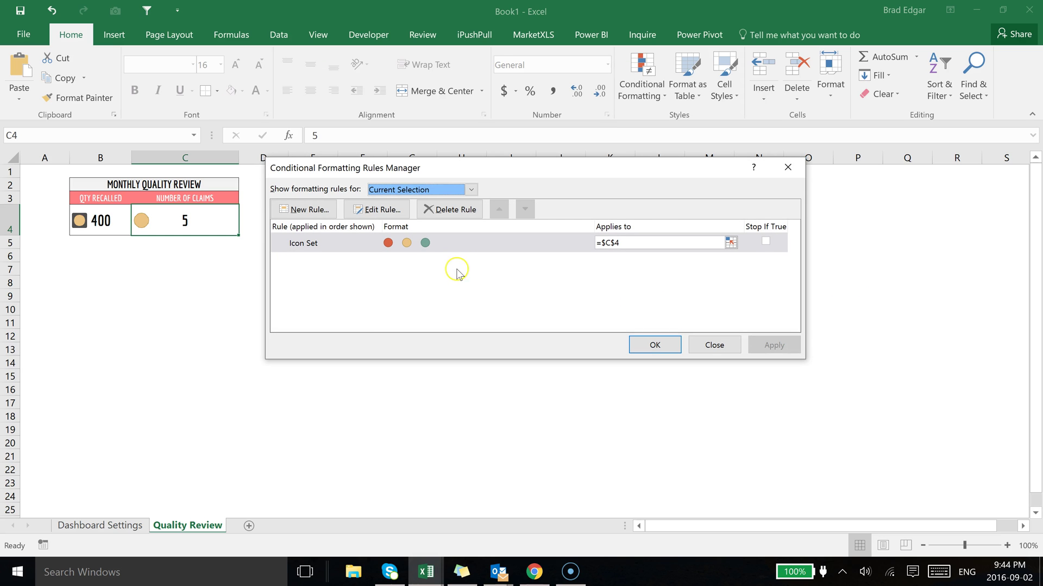
click(376, 209)
click(497, 286)
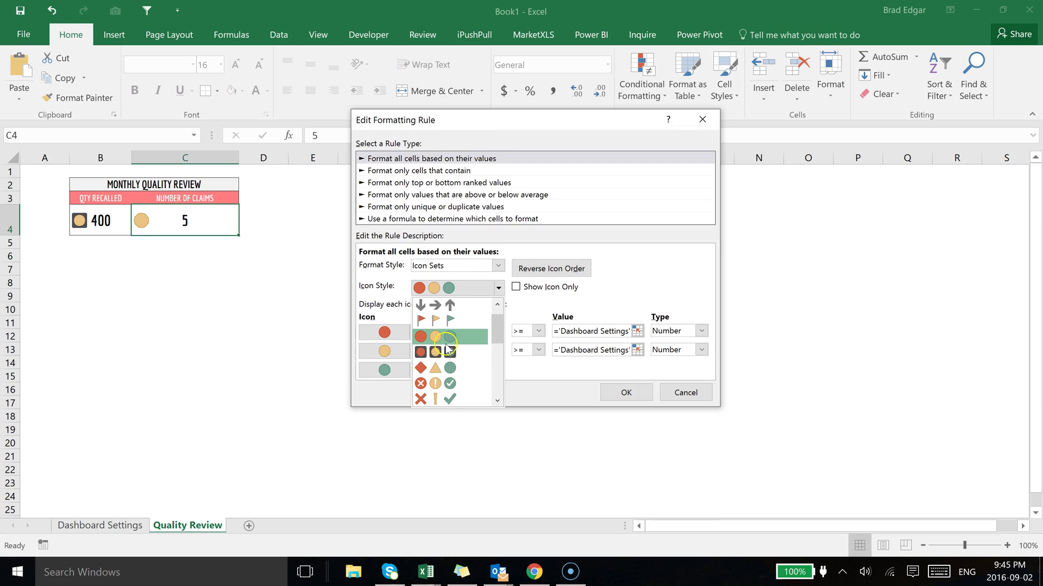
click(480, 344)
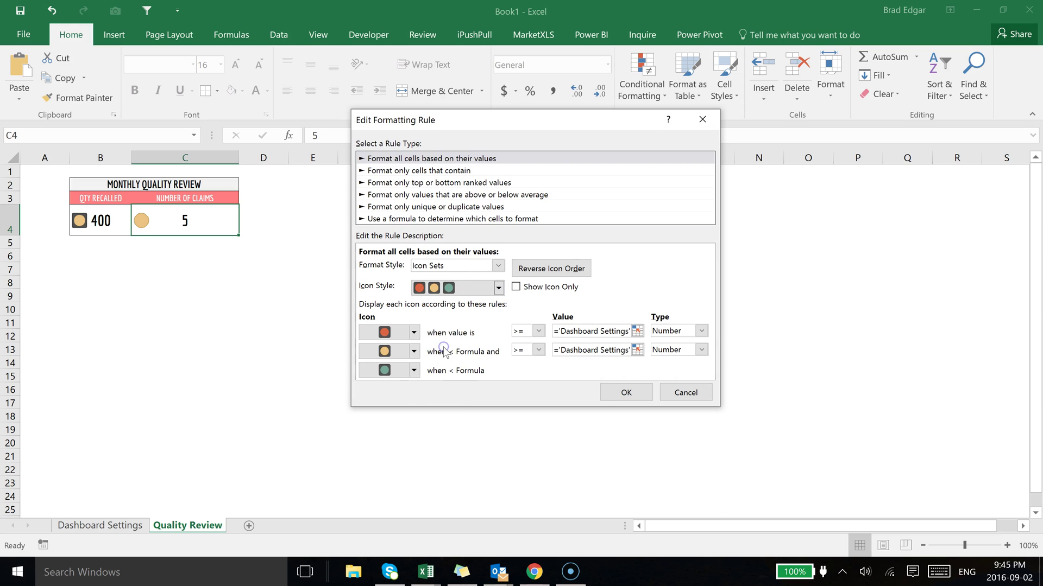
click(626, 392)
click(768, 345)
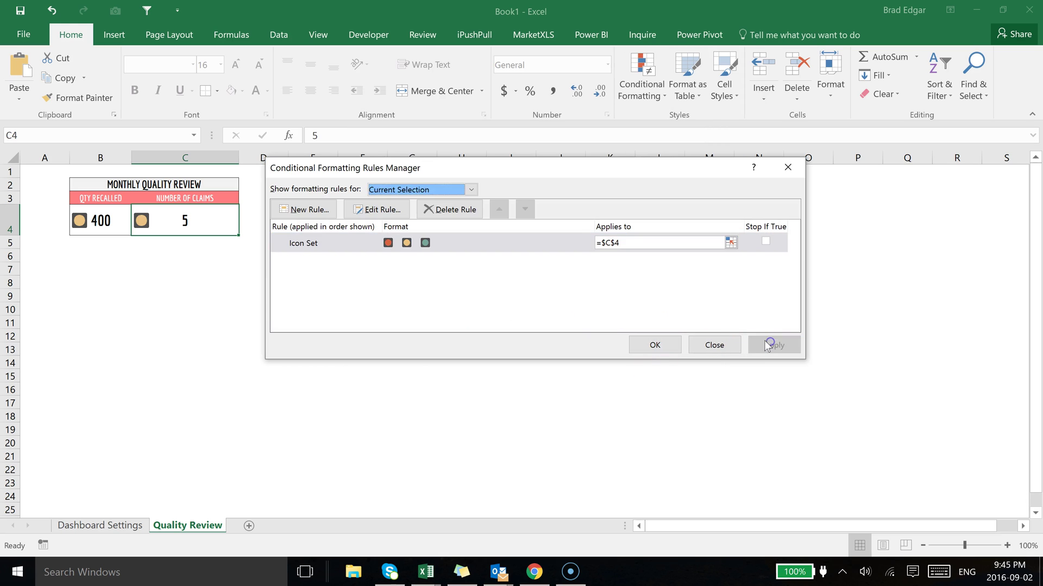
click(657, 345)
Enter 3 as the Number of Claims value in C4, giving a green icon
click(307, 240)
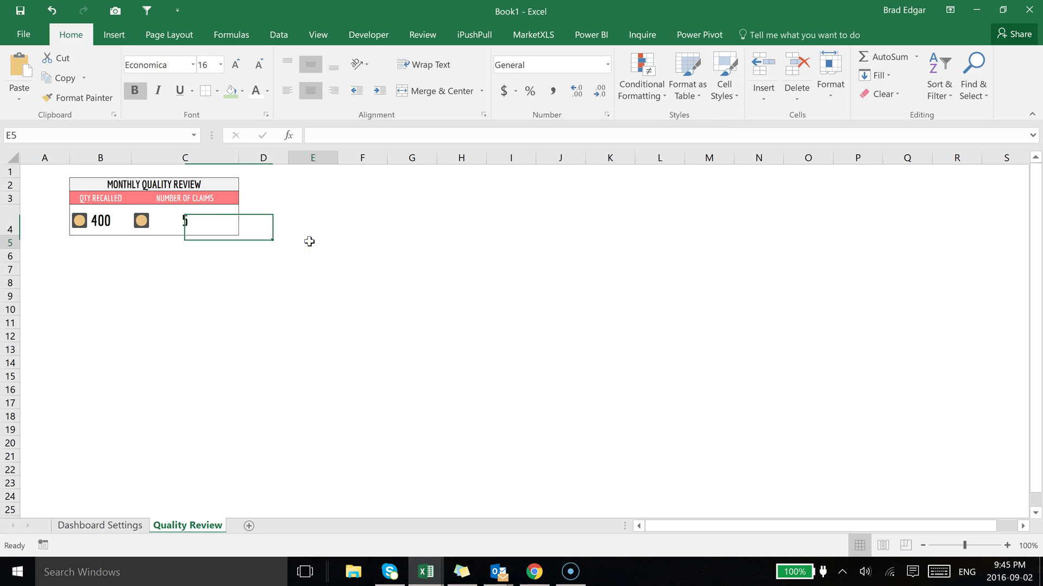
click(209, 234)
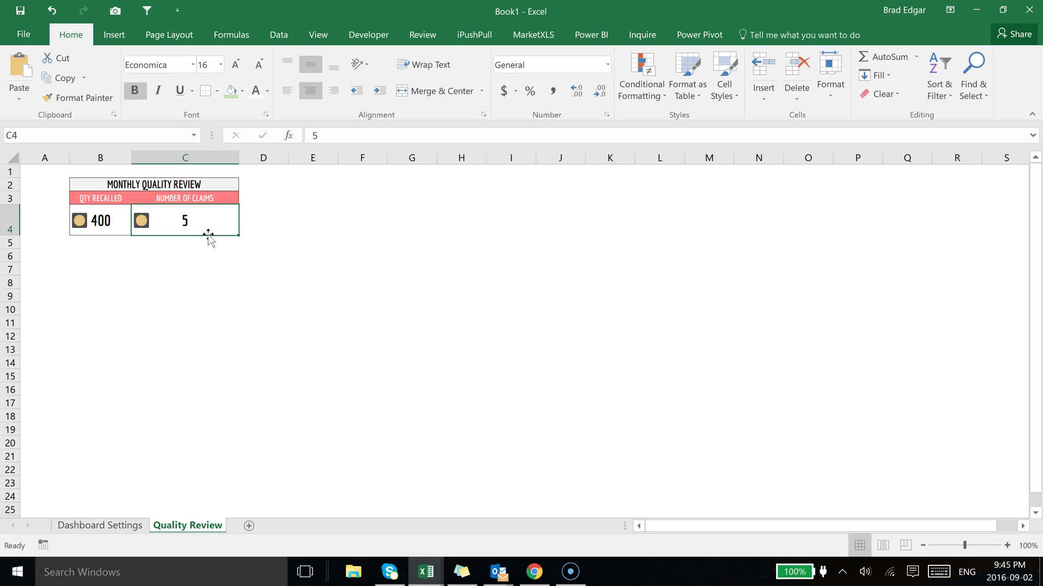
text(3)
key(Return)
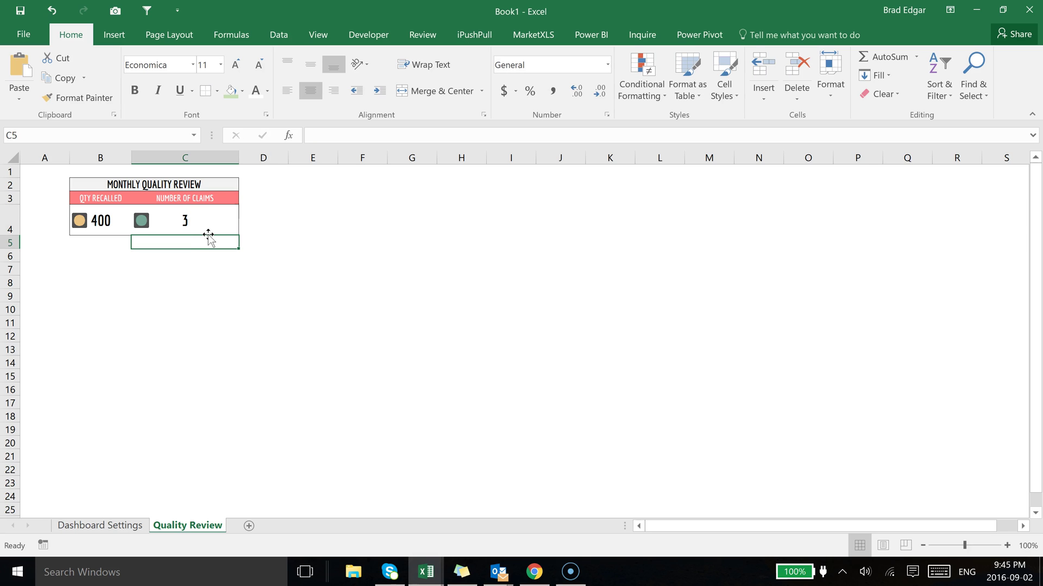
Check the # of Claims HIGH threshold, then enter 25 claims to get a red icon
click(211, 223)
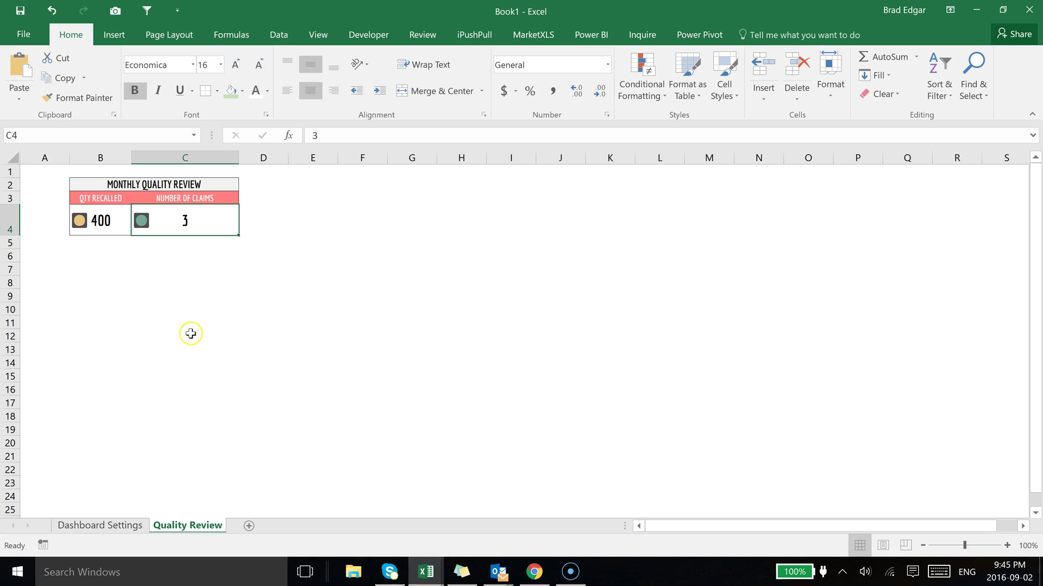
click(125, 531)
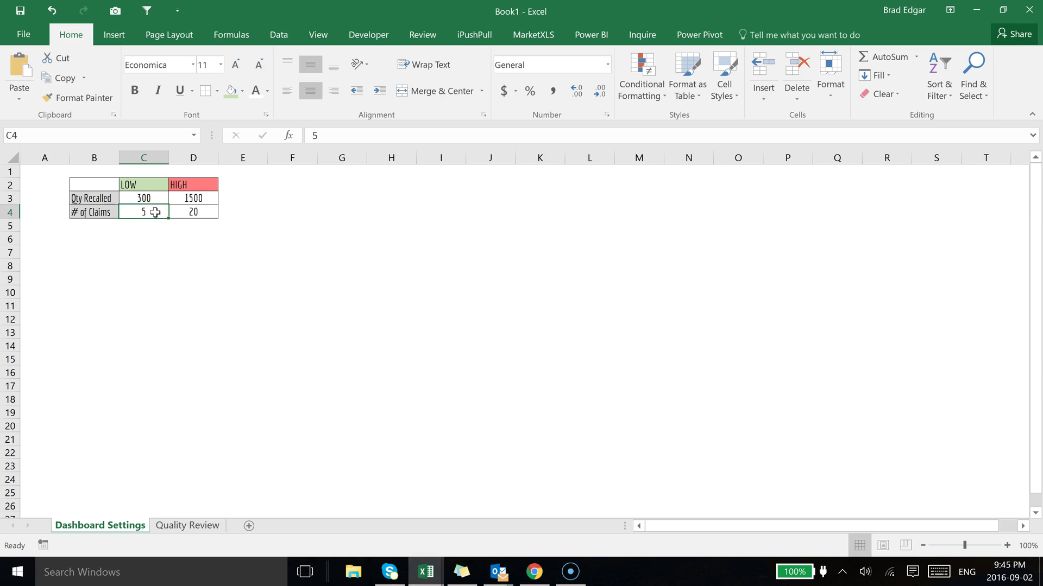
click(212, 213)
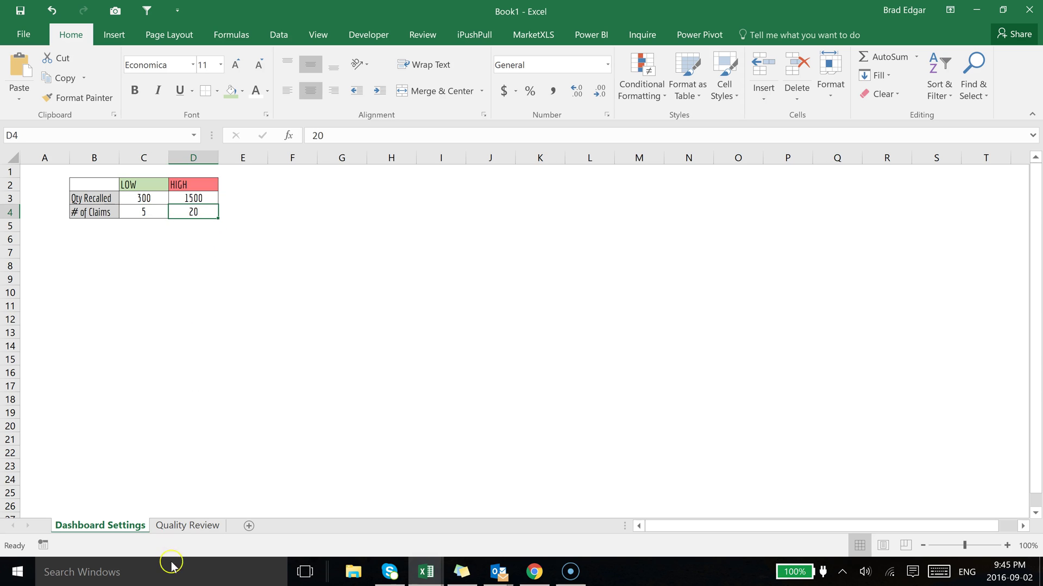
click(194, 526)
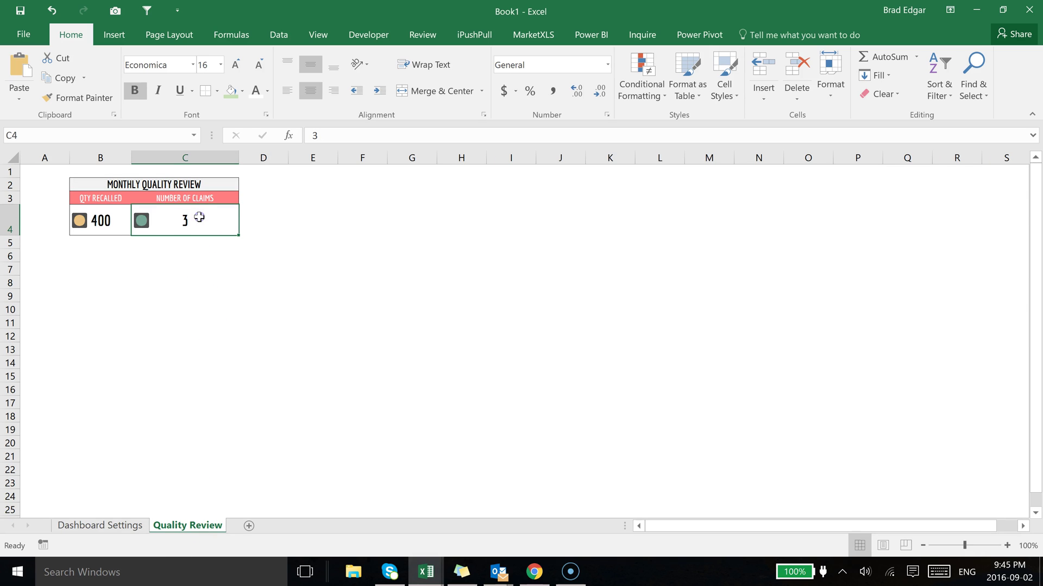
text(25)
key(Return)
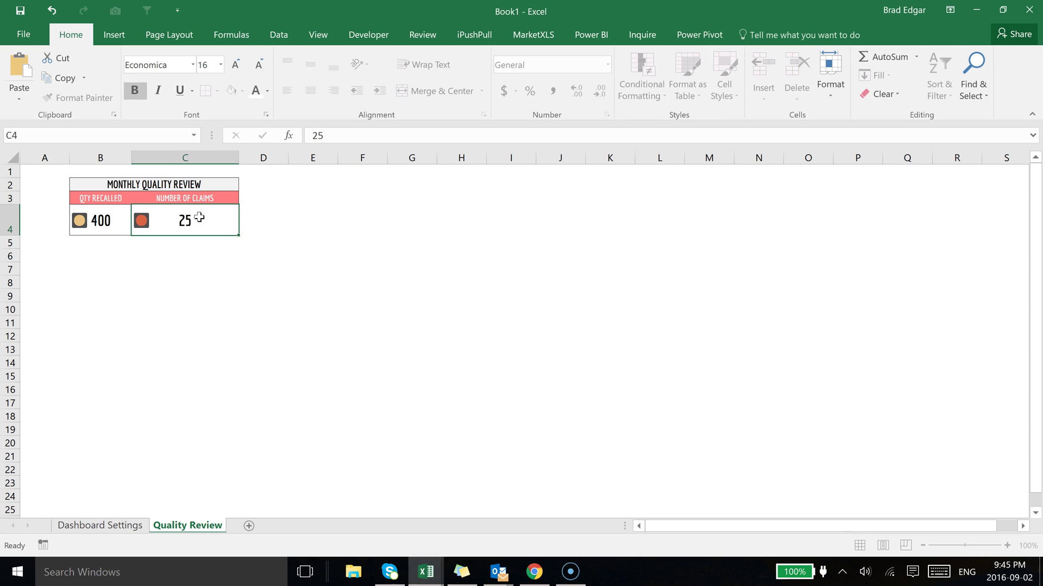
Raise the # of Claims HIGH threshold in D4 to 30 and confirm 25 shows amber
click(109, 526)
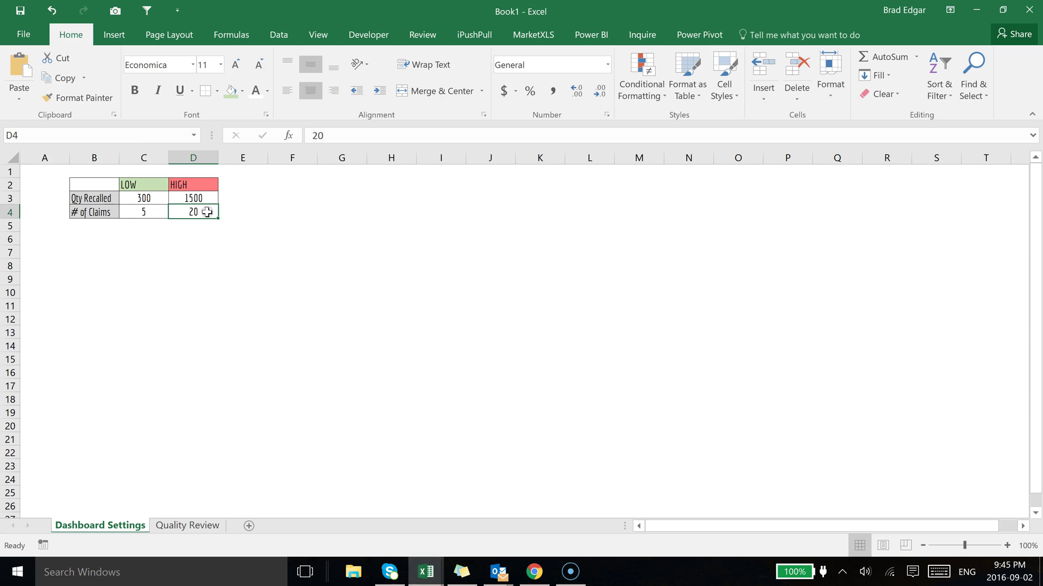
text(30)
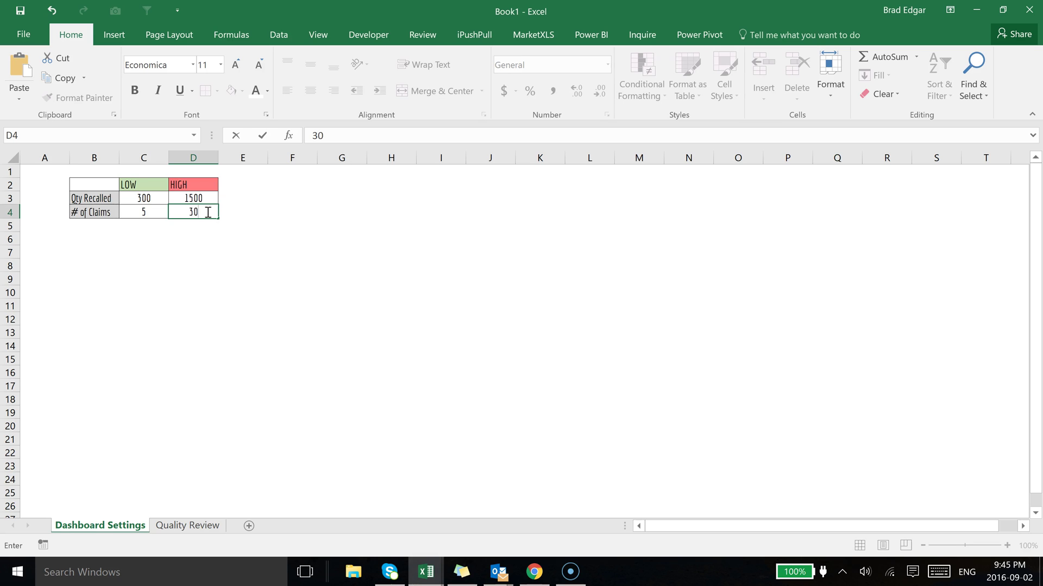
key(Return)
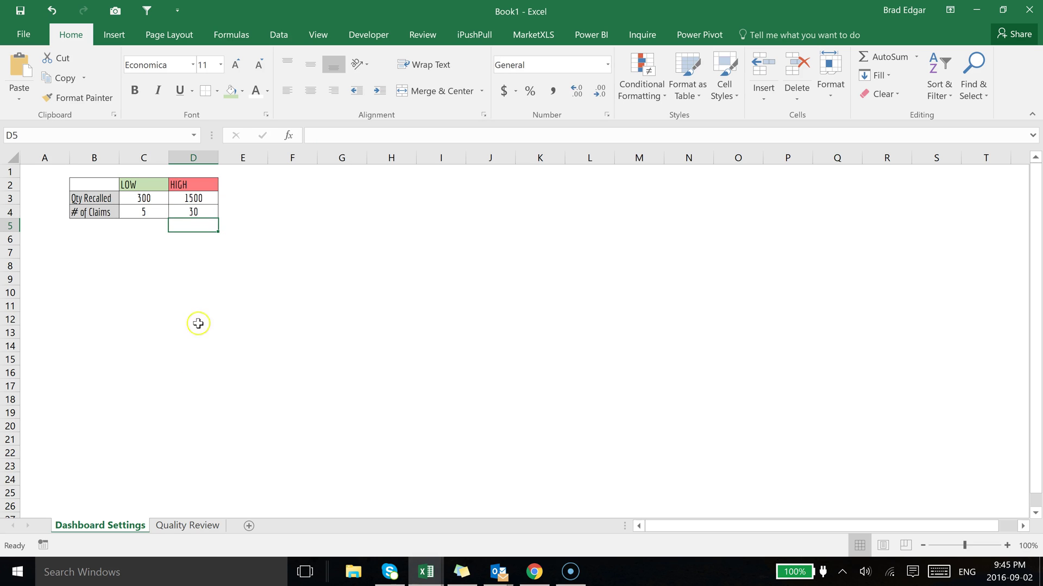
click(206, 526)
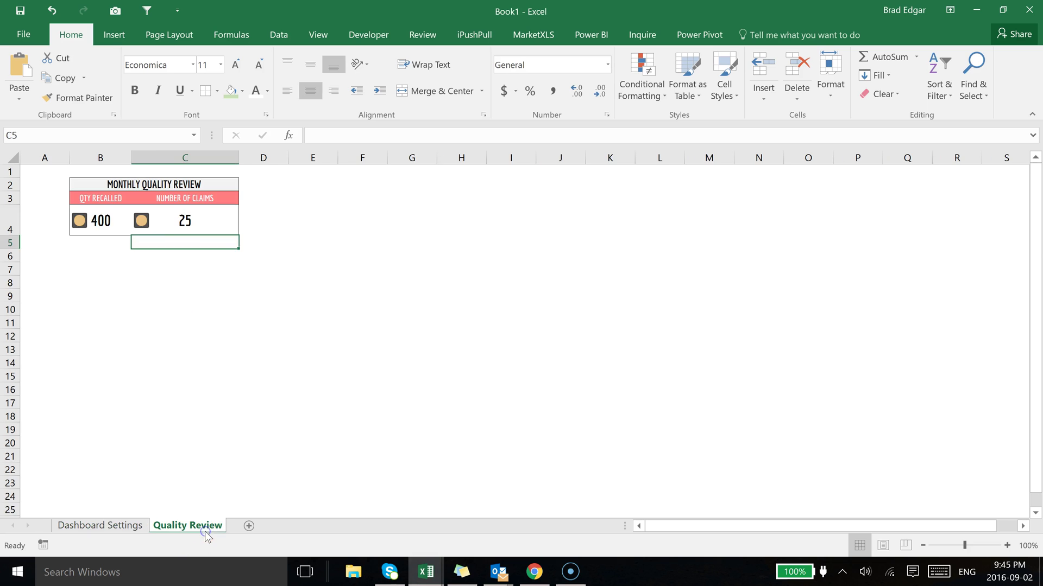
click(220, 225)
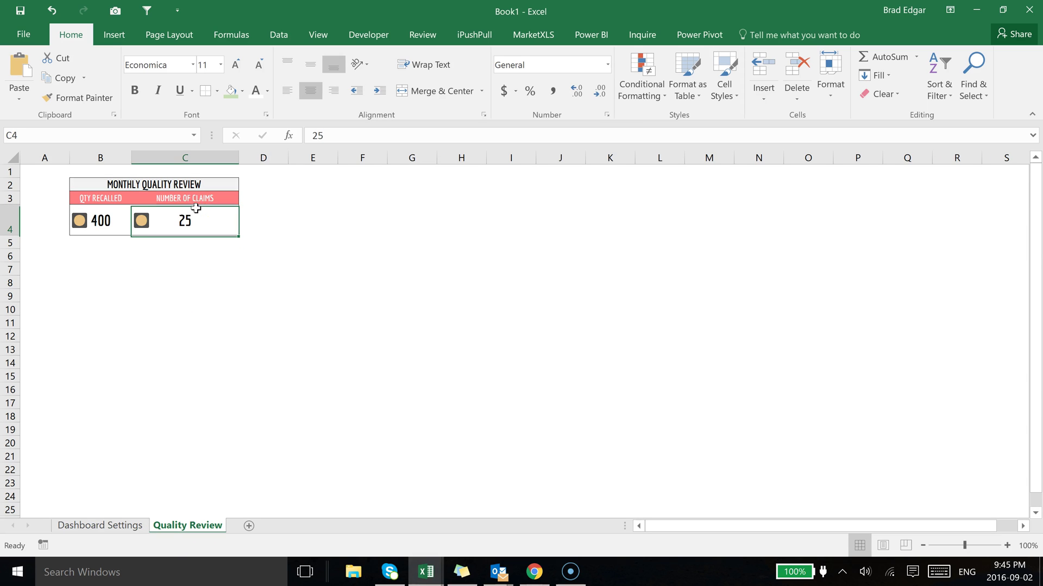
click(122, 527)
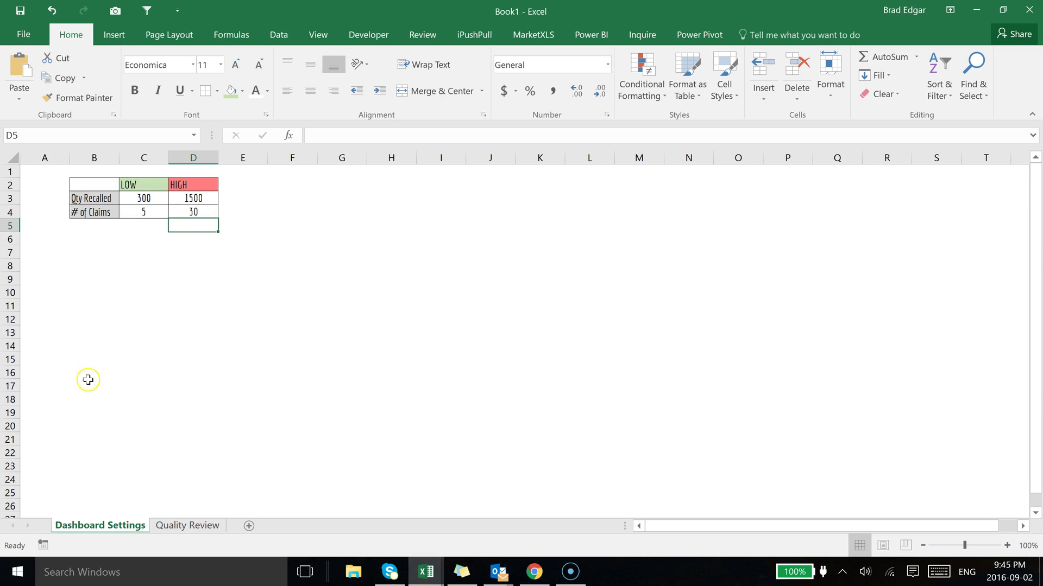
click(177, 529)
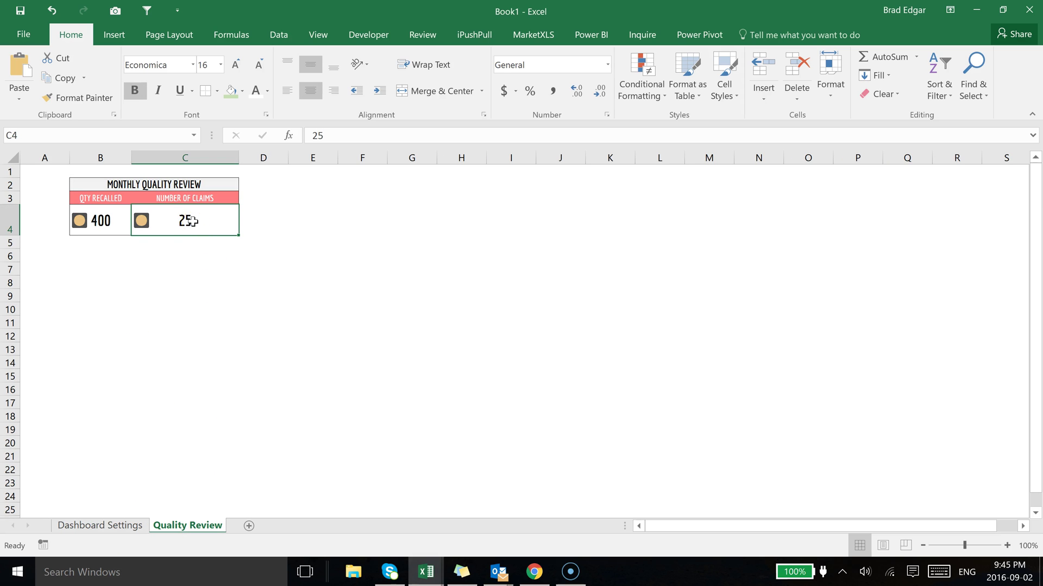
Enter 2 as Number of Claims (C4) and 10 as Qty Recalled (B4), both showing green icons
text(2)
key(Return)
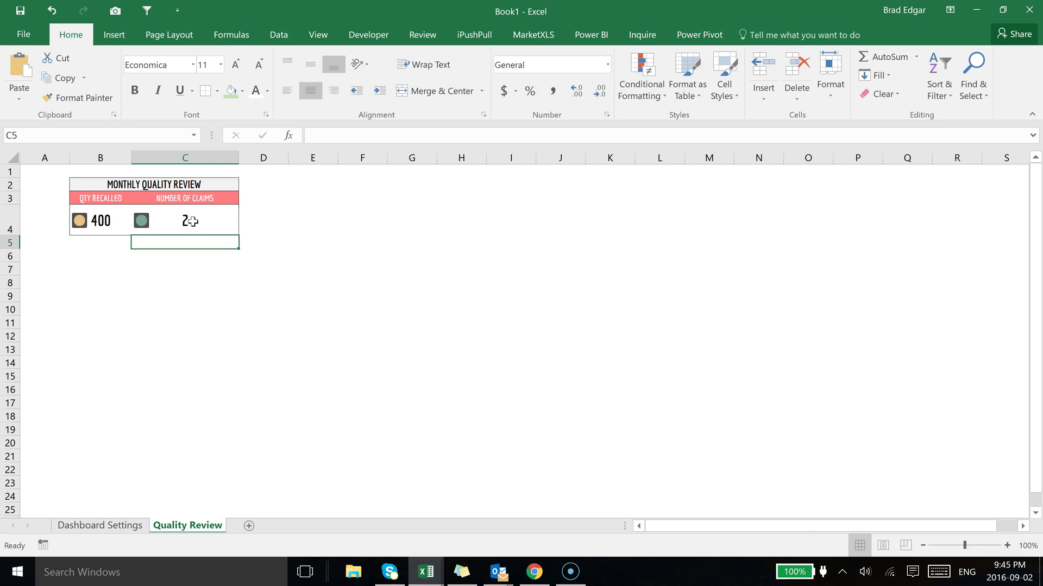
click(113, 221)
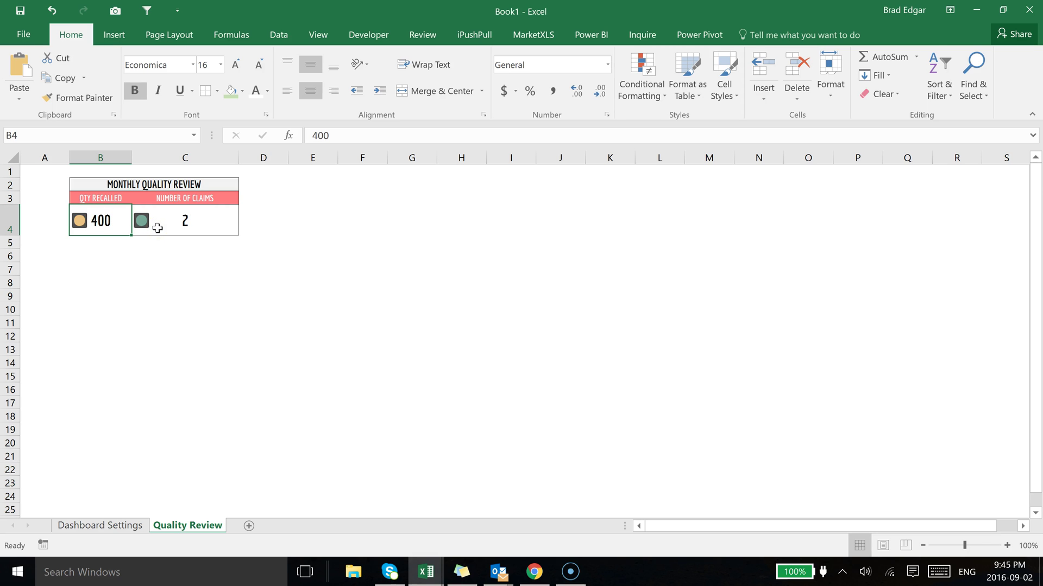
text(10)
key(Return)
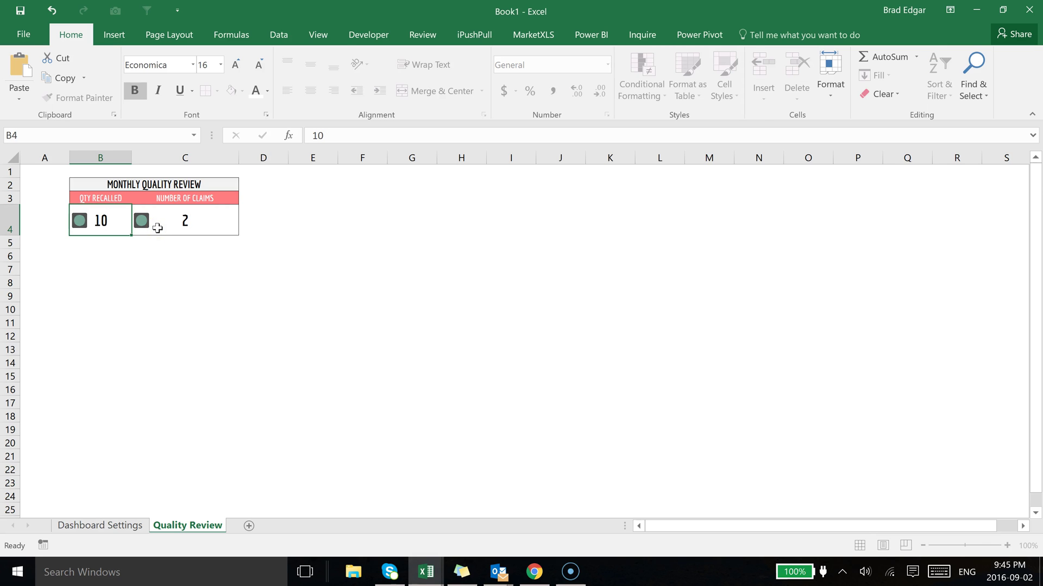